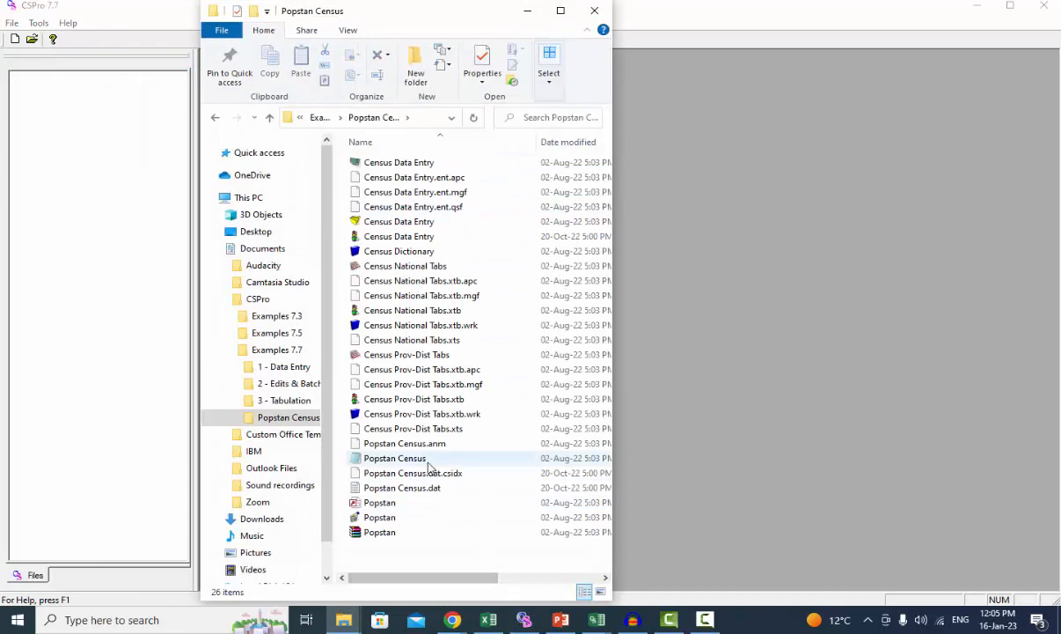
Step: Examine the shared identification columns PROVINCE through HH in the HOUSING and PERSON worksheets of the MERGED workbook
click(435, 459)
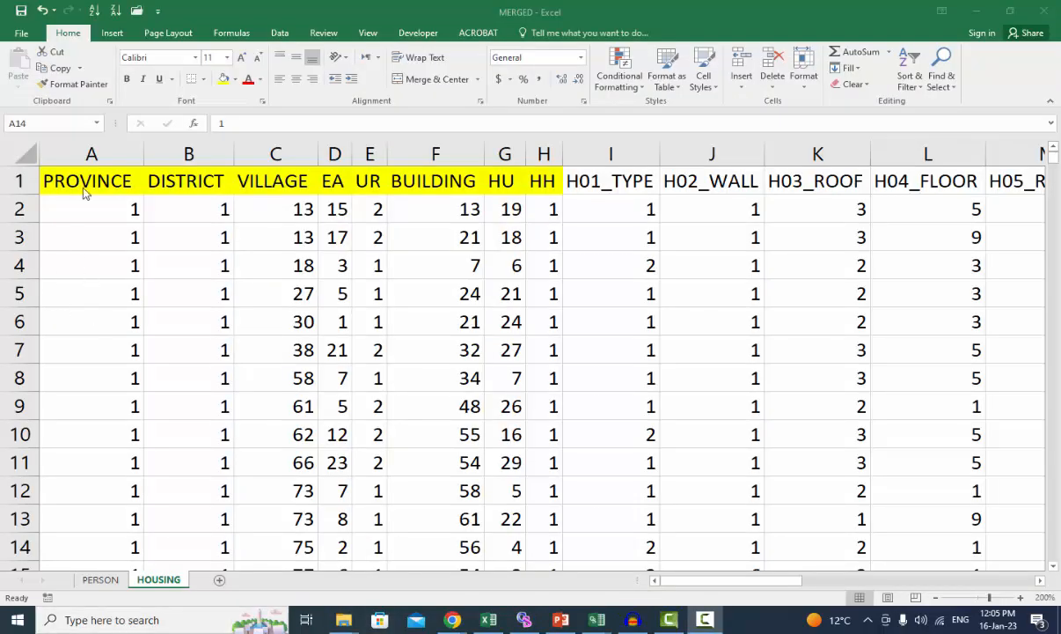
drag(80, 174, 525, 139)
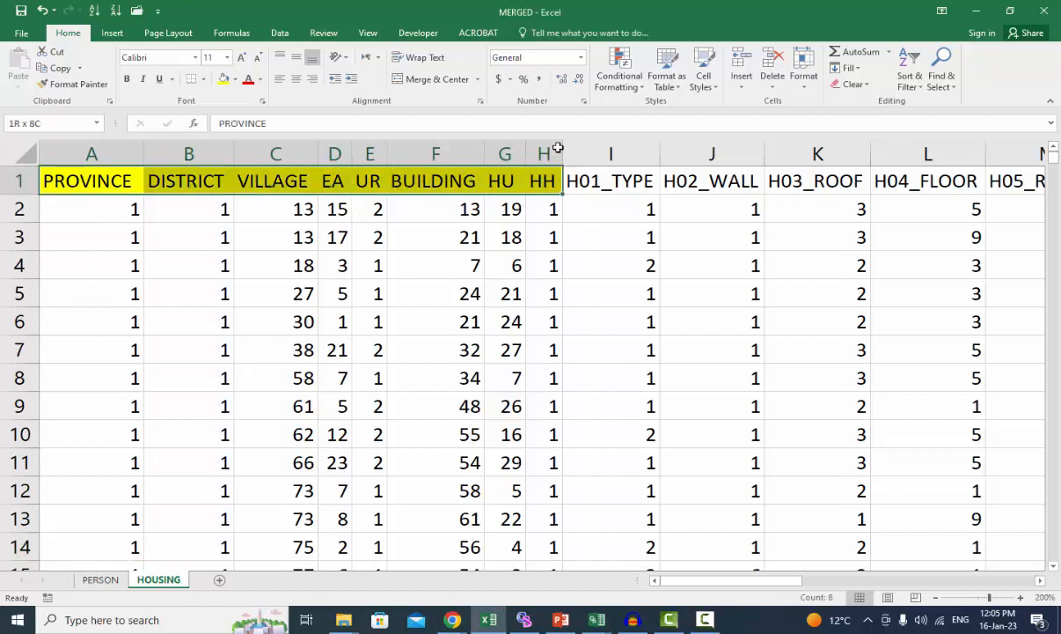
click(104, 579)
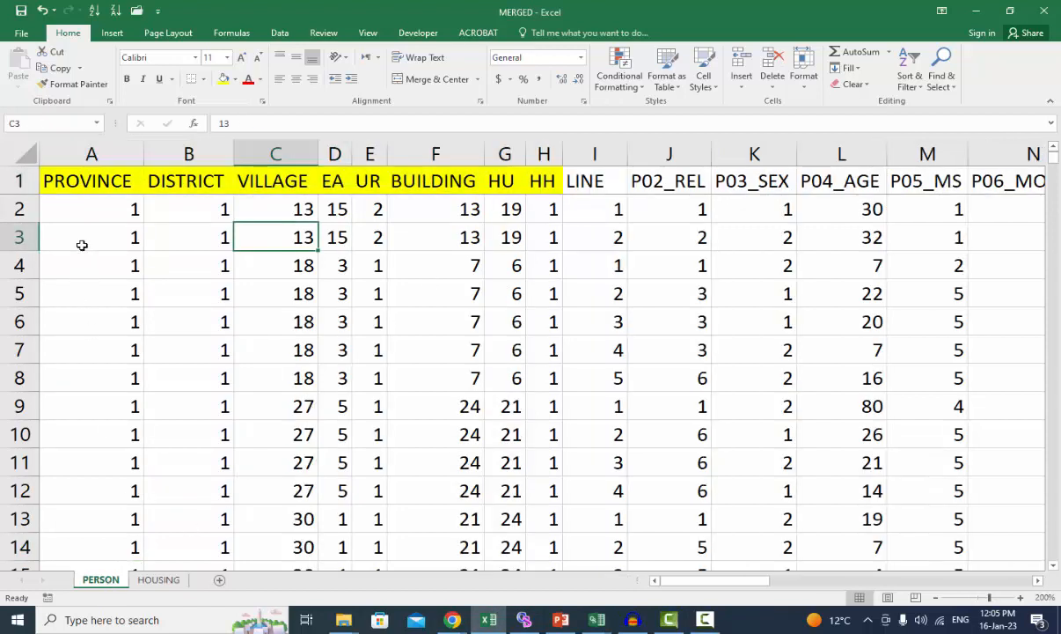
drag(58, 176, 541, 183)
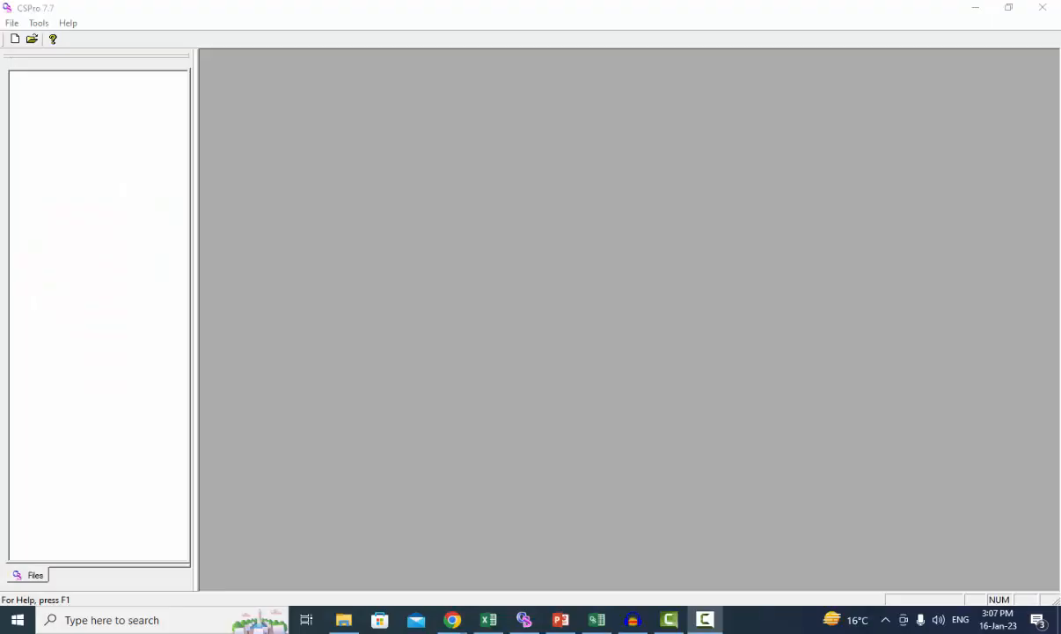
Step: Open the Excel to CSPro tool in CSPro and load the MERGED workbook for creating a dictionary from an Excel file
click(39, 27)
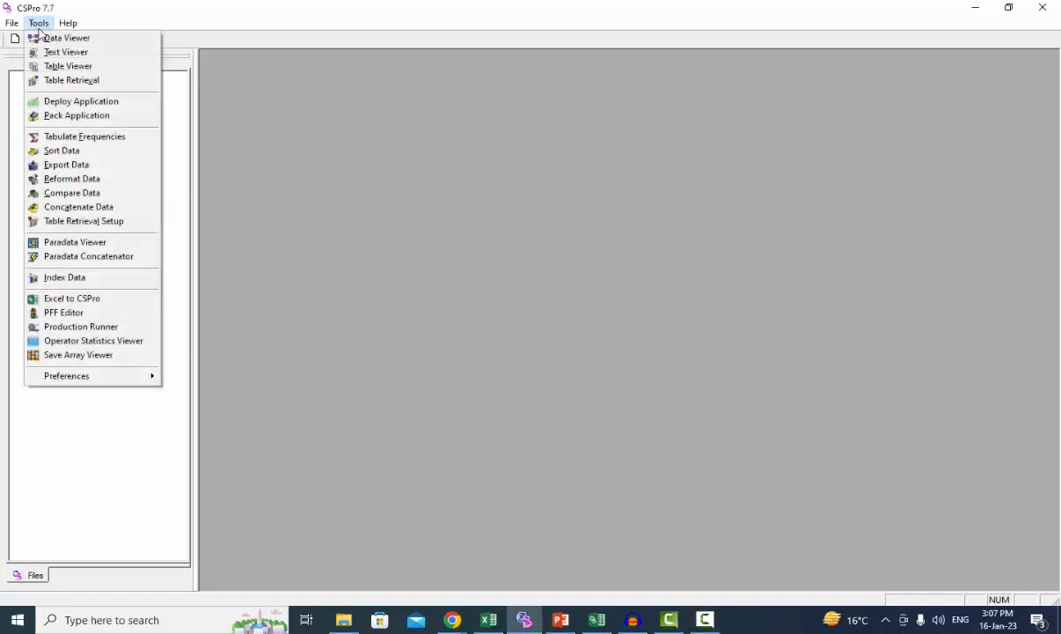
click(74, 301)
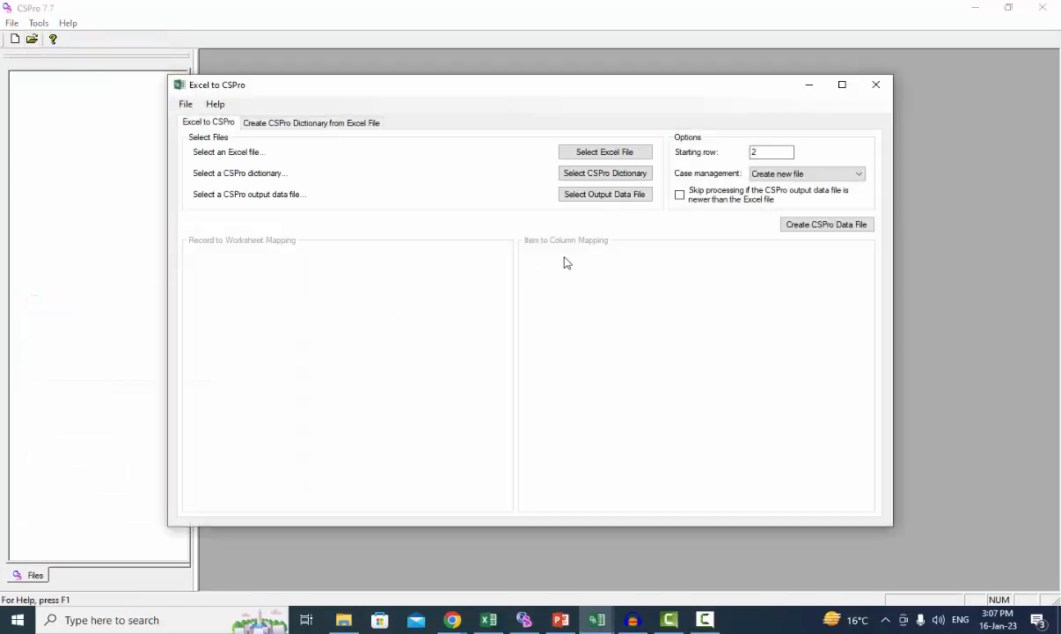
click(318, 125)
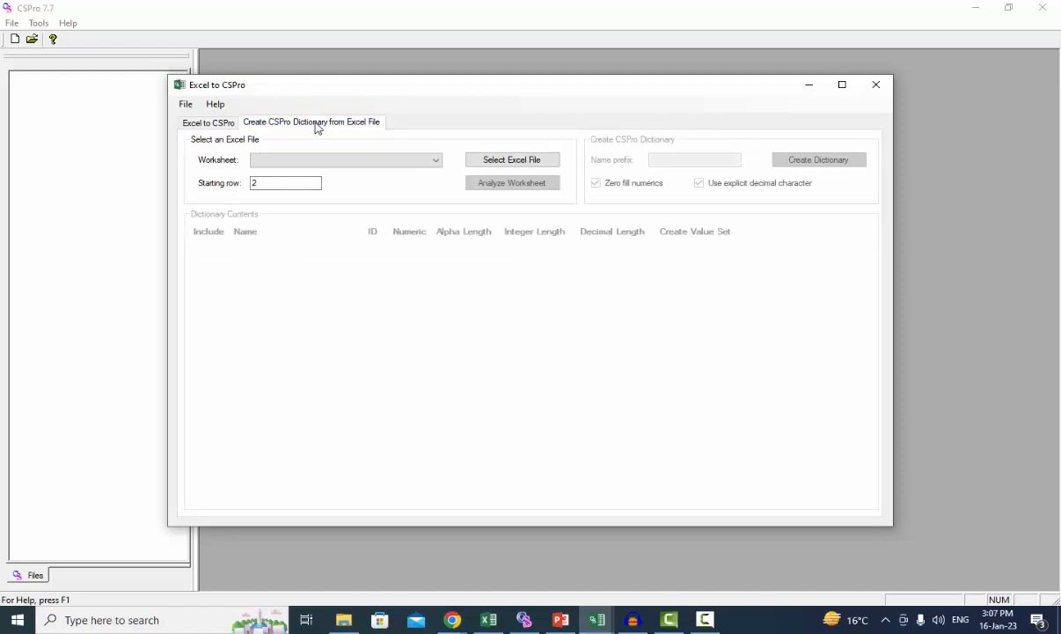
click(509, 158)
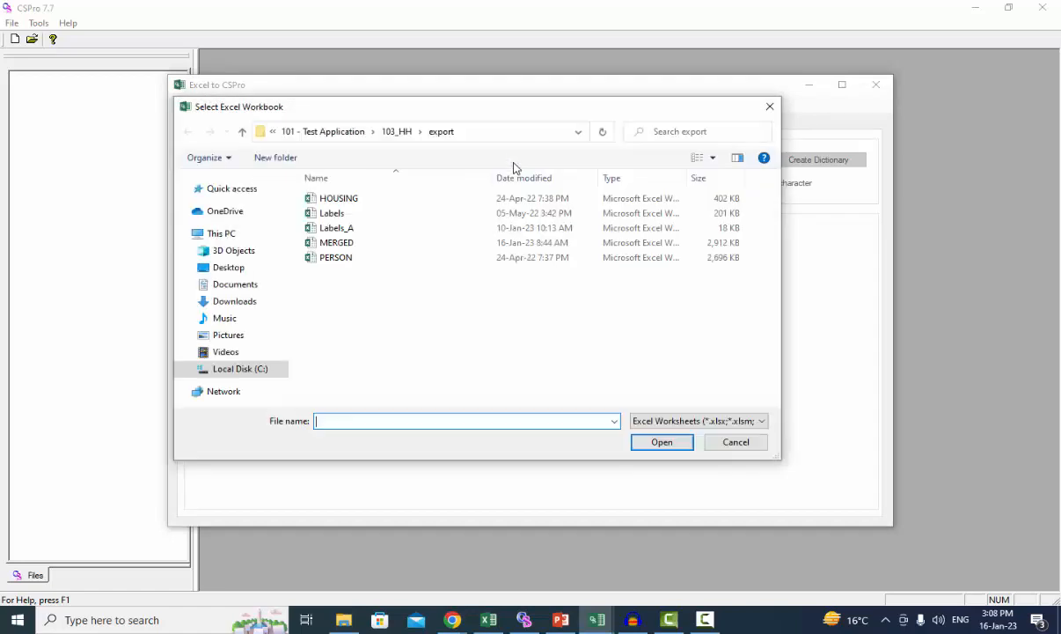
click(357, 246)
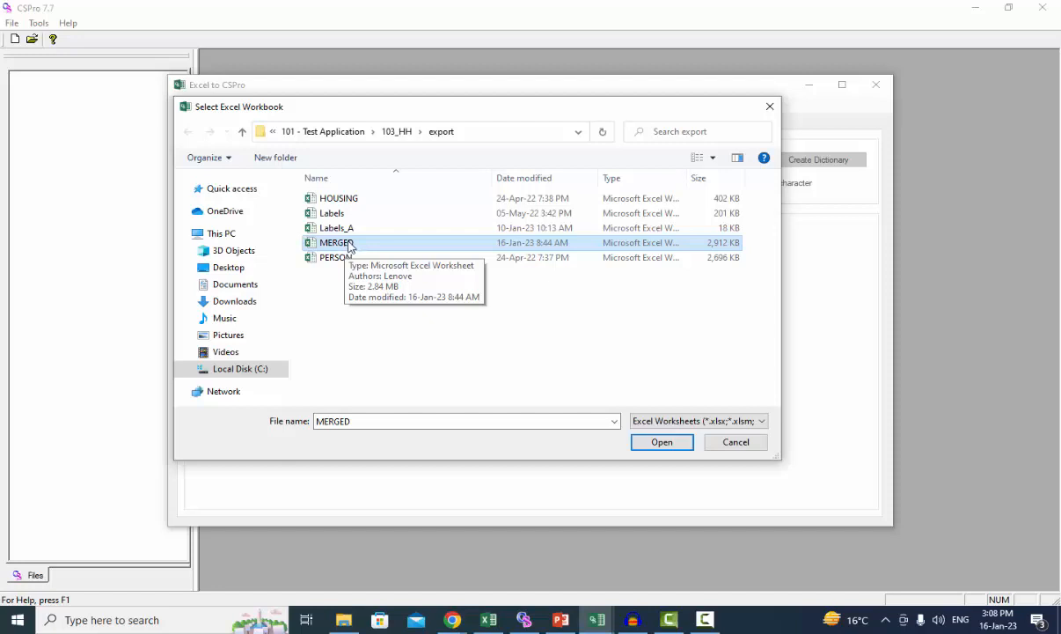
click(662, 443)
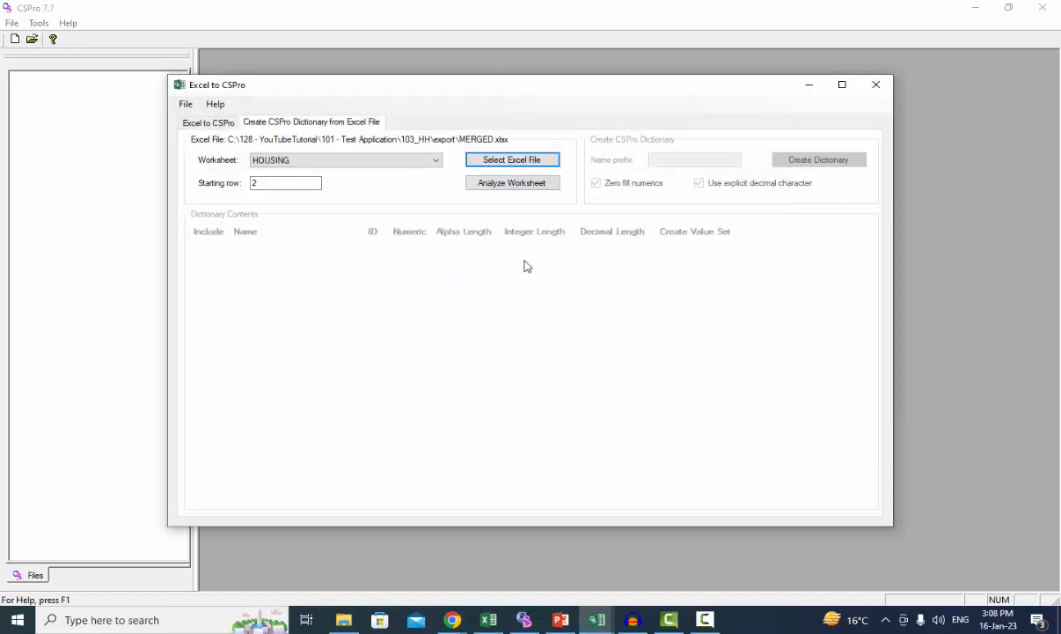
Step: Choose the HOUSING worksheet as the dictionary source, check it in the workbook, and analyze it from starting row 2
click(435, 161)
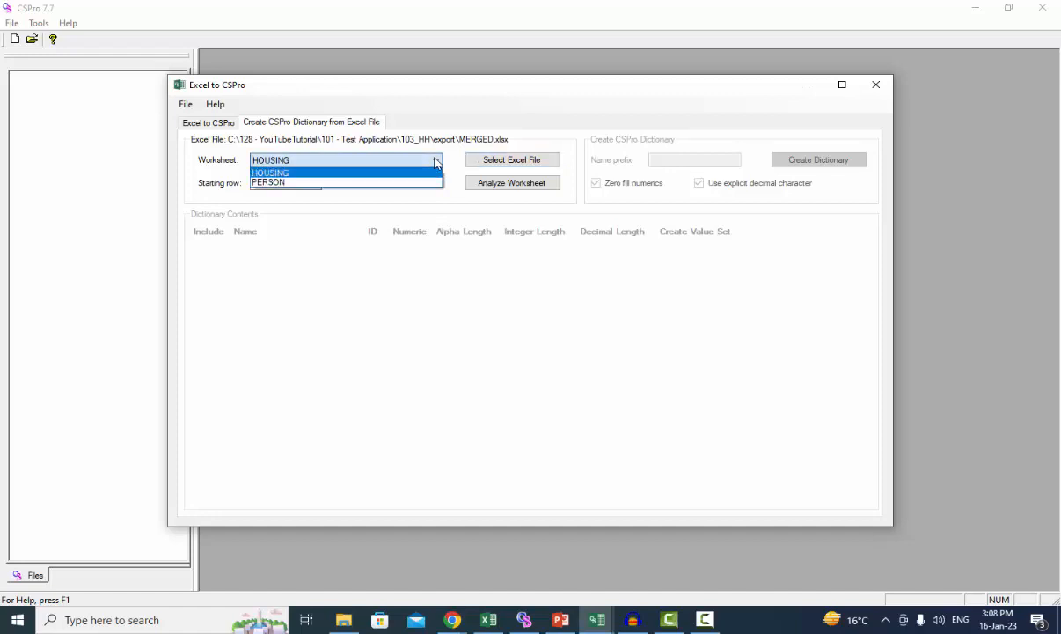
click(286, 173)
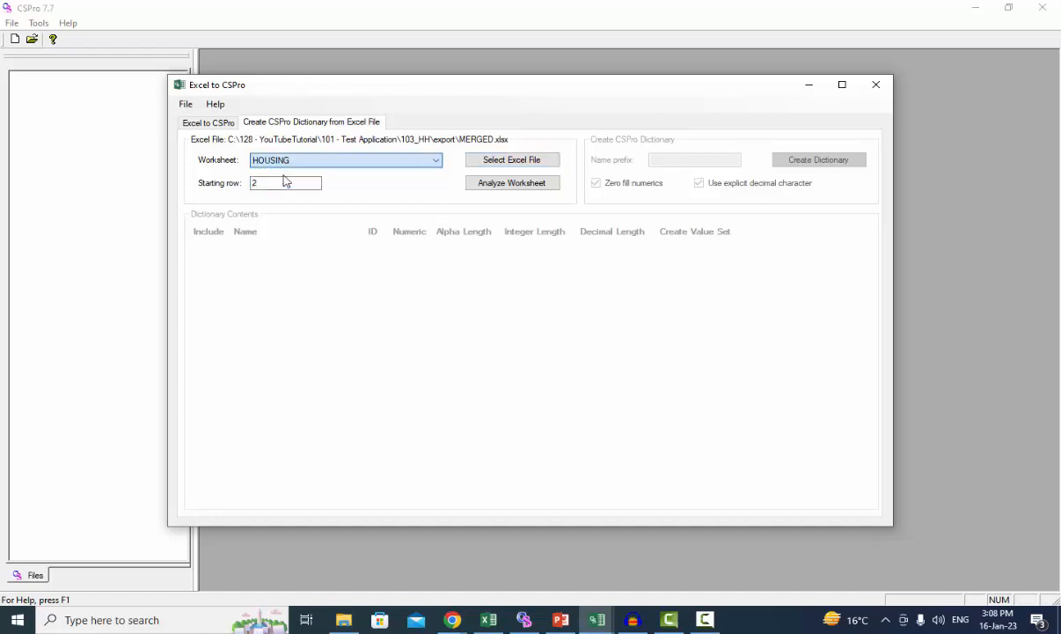
click(494, 621)
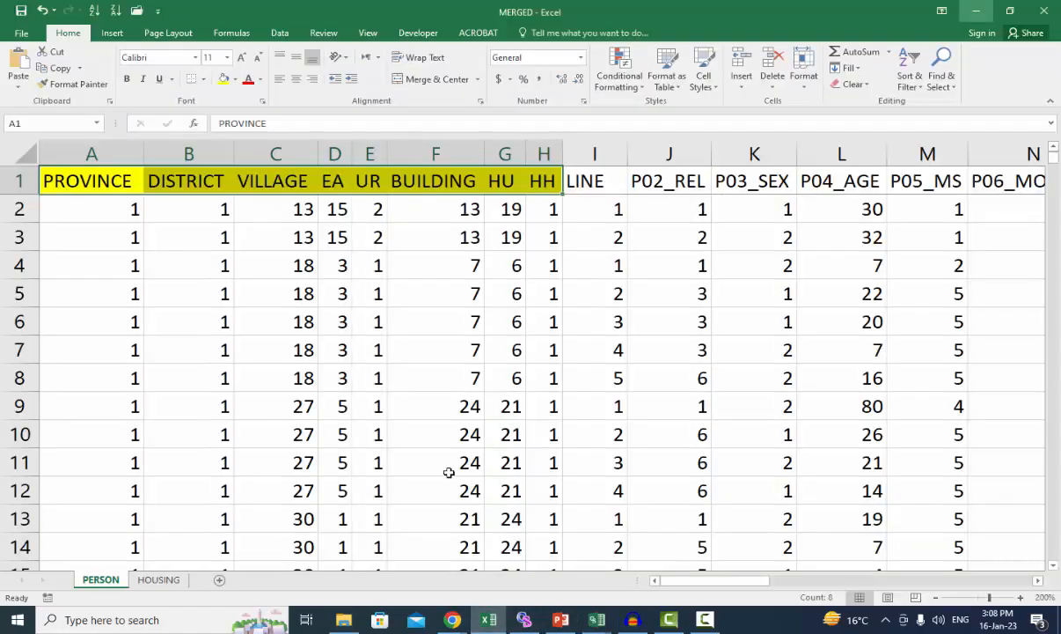
click(158, 581)
click(596, 620)
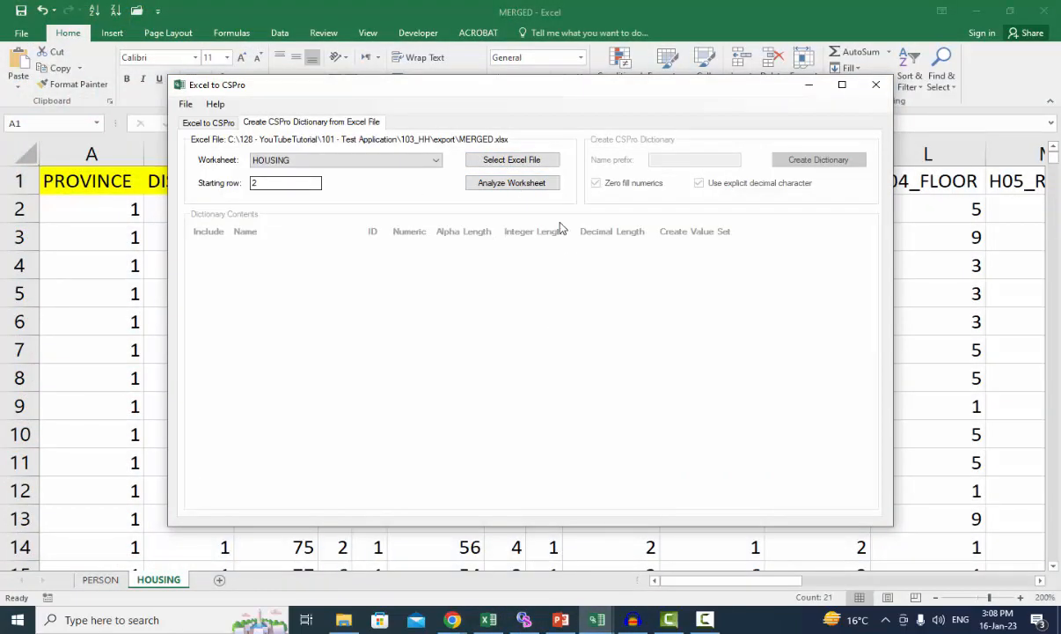
click(534, 188)
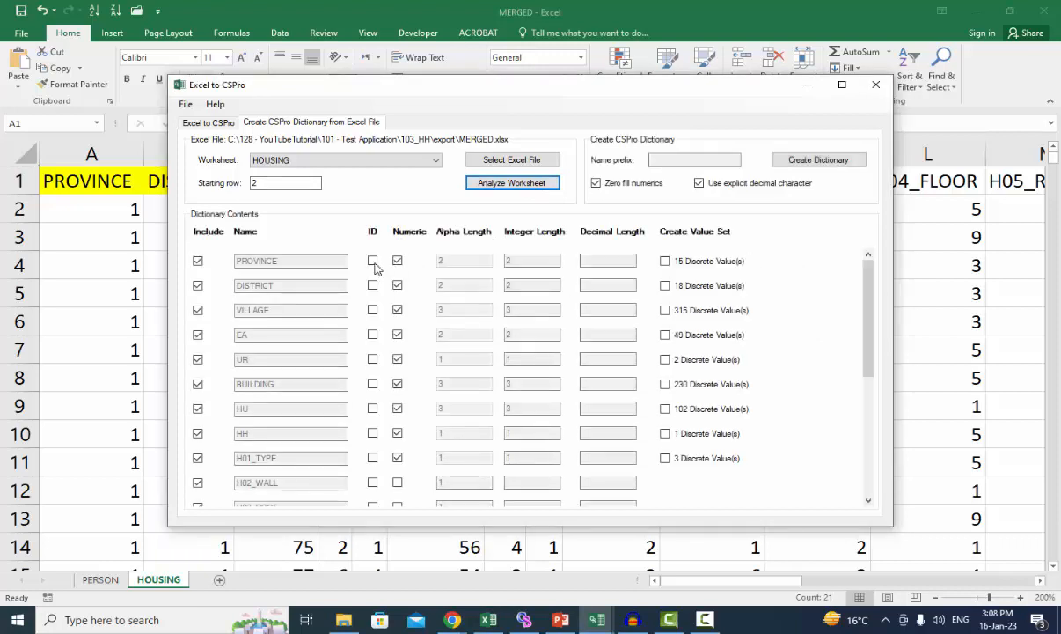
Step: Mark PROVINCE, DISTRICT, VILLAGE, EA, UR, BUILDING, HU and HH as ID items for the HOUSING dictionary
click(373, 286)
click(373, 310)
click(373, 334)
click(373, 359)
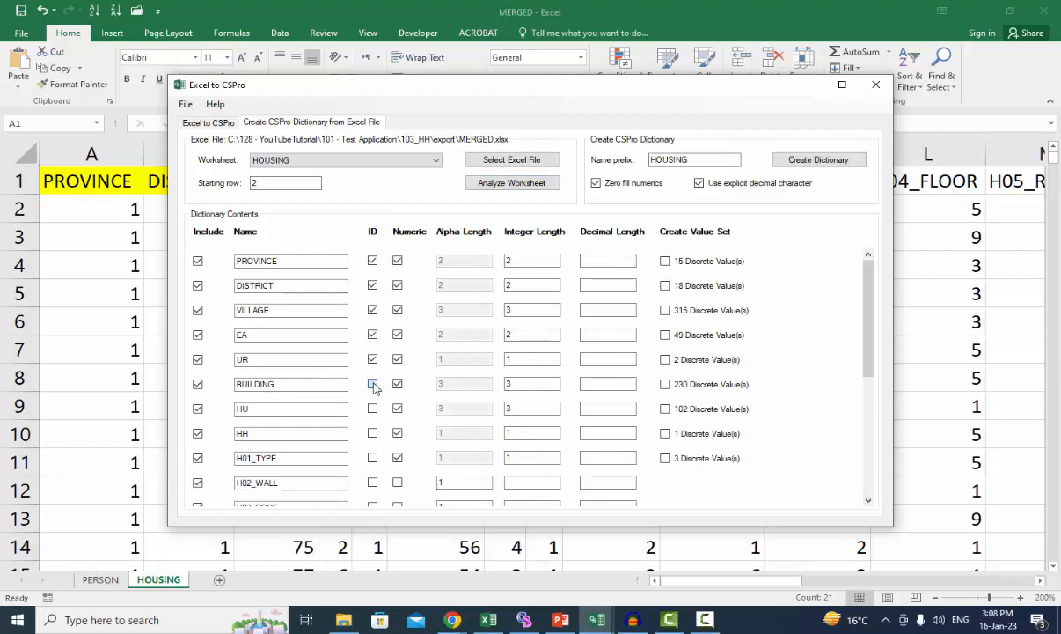
click(373, 384)
click(373, 408)
click(374, 433)
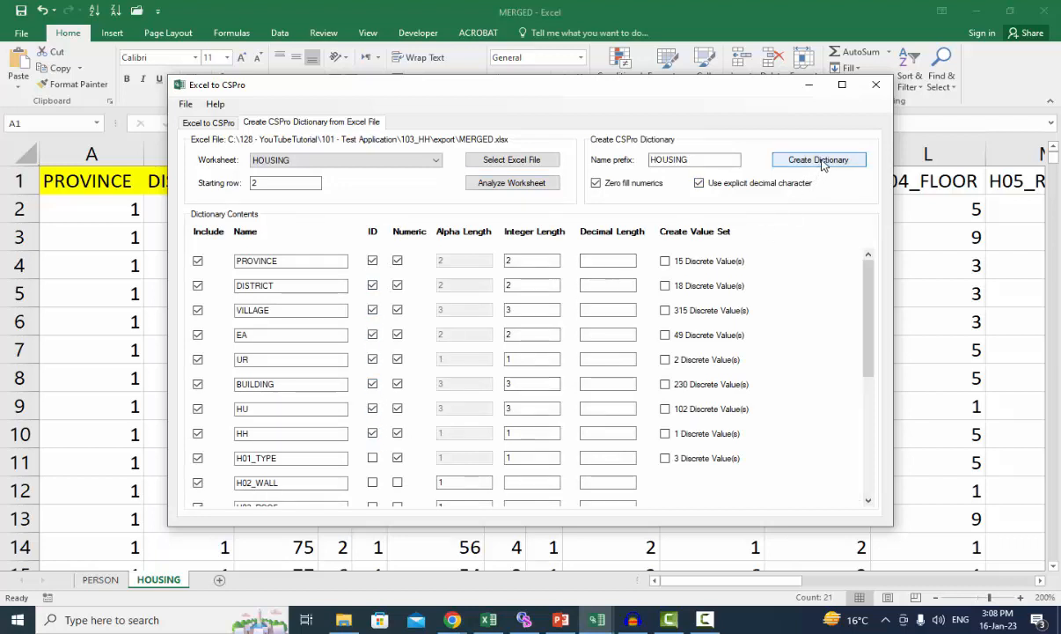
Step: Create the HOUSING dictionary, save it as Housing in the export folder, and decline converting data with it
click(821, 161)
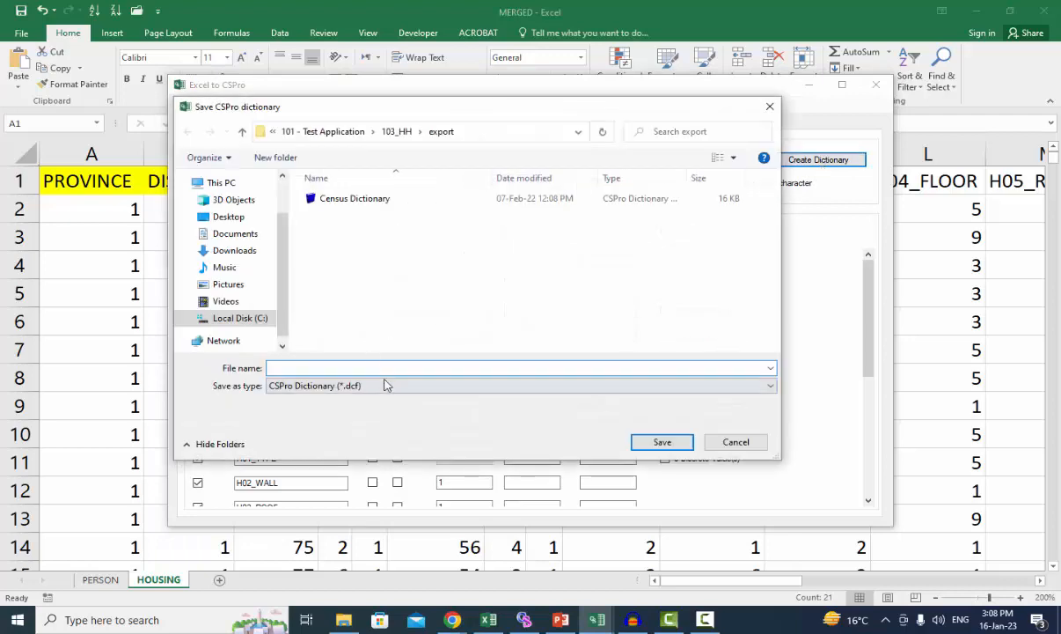
text(H)
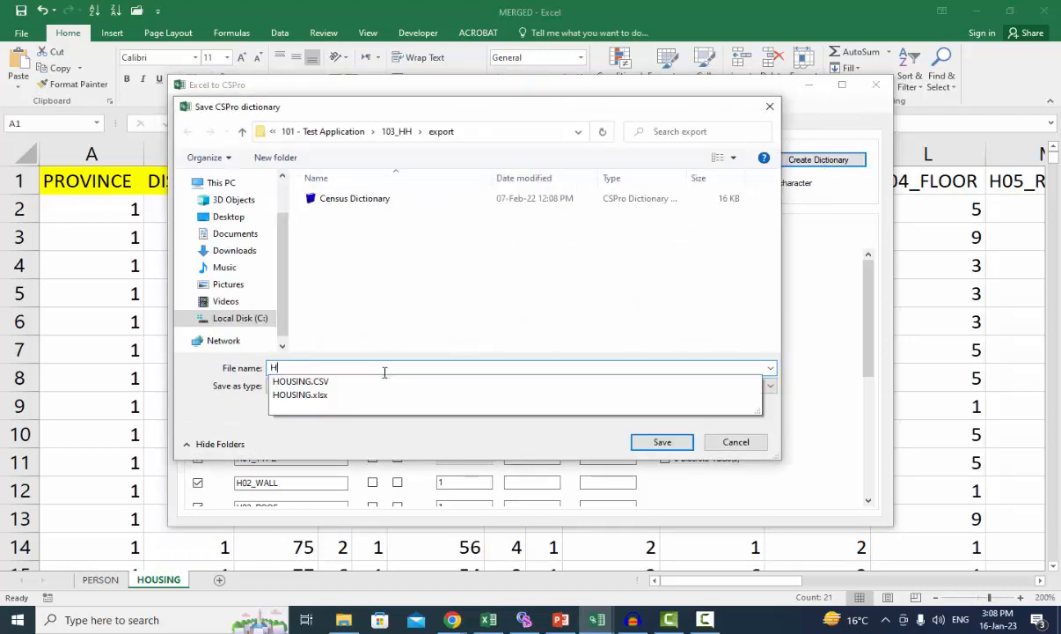
text(ousing)
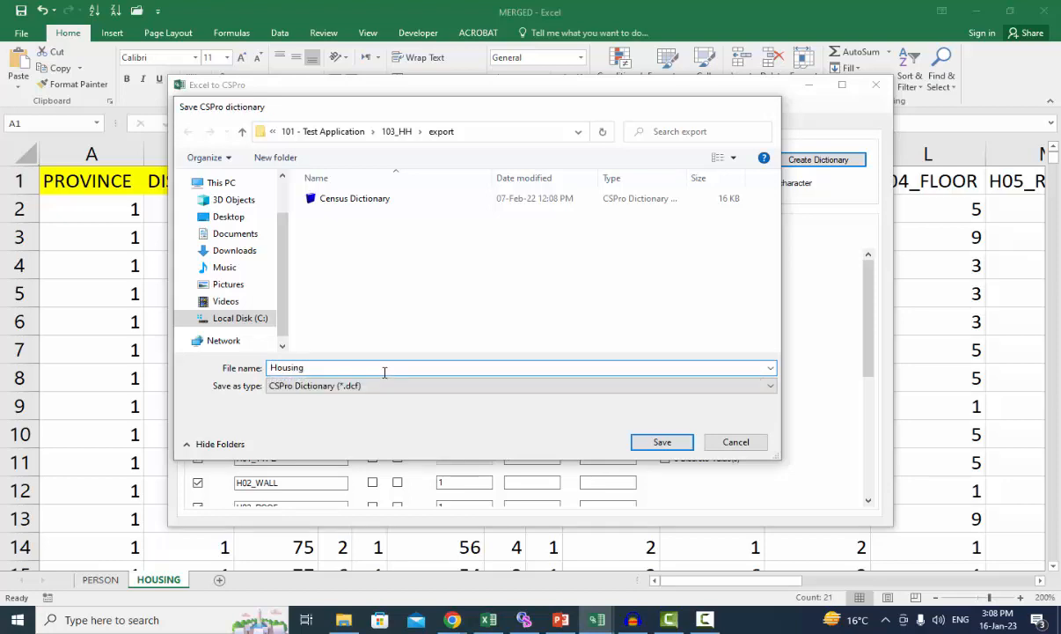
key(Return)
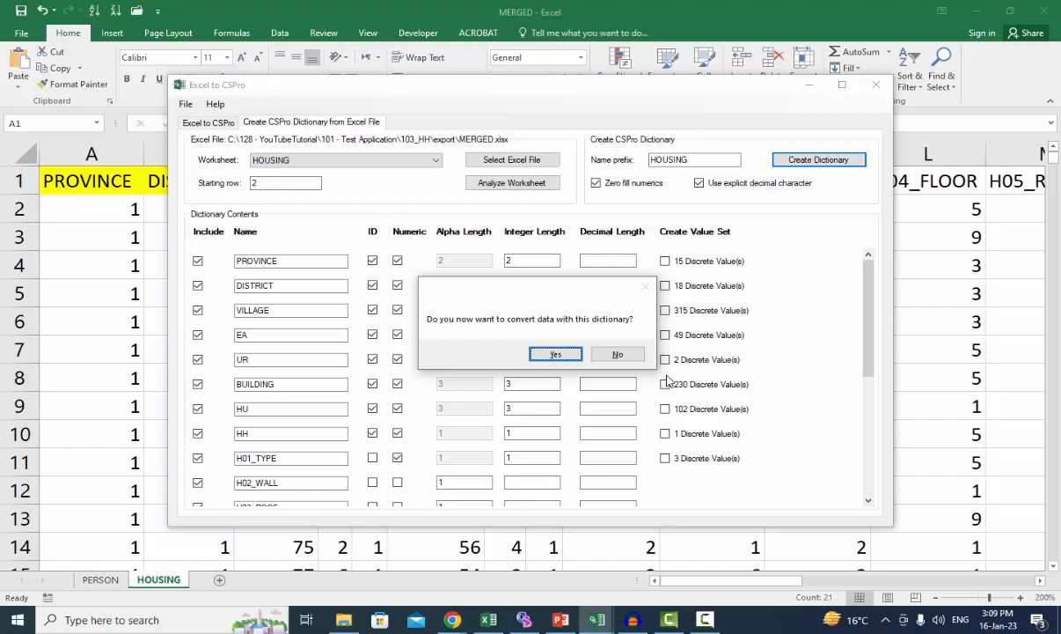
click(618, 356)
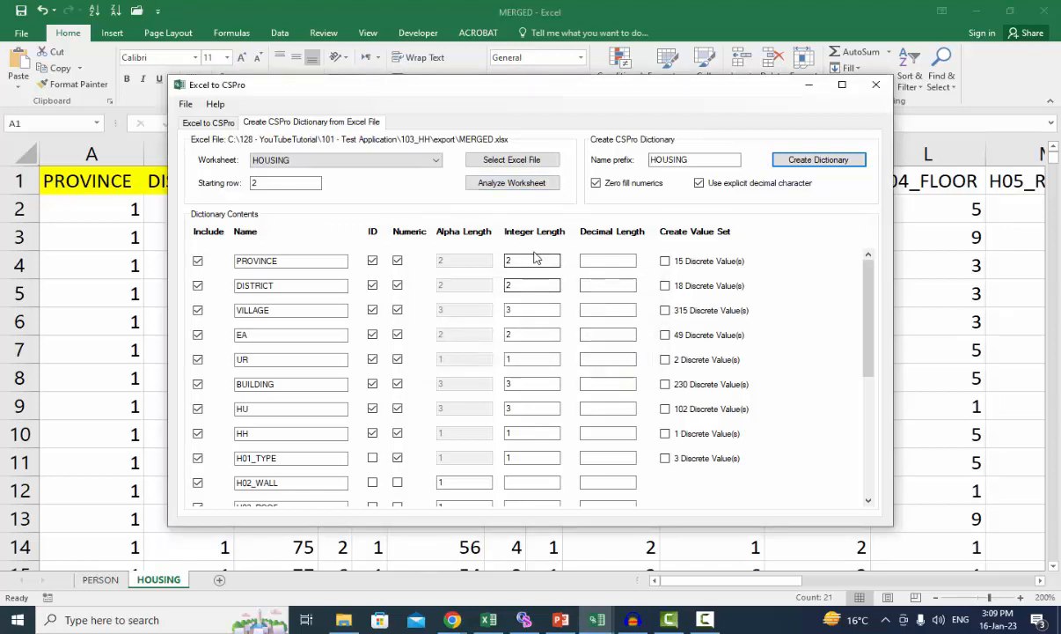
Step: Switch the dictionary source to the PERSON worksheet, check its header row in the workbook, and analyze the worksheet
click(415, 162)
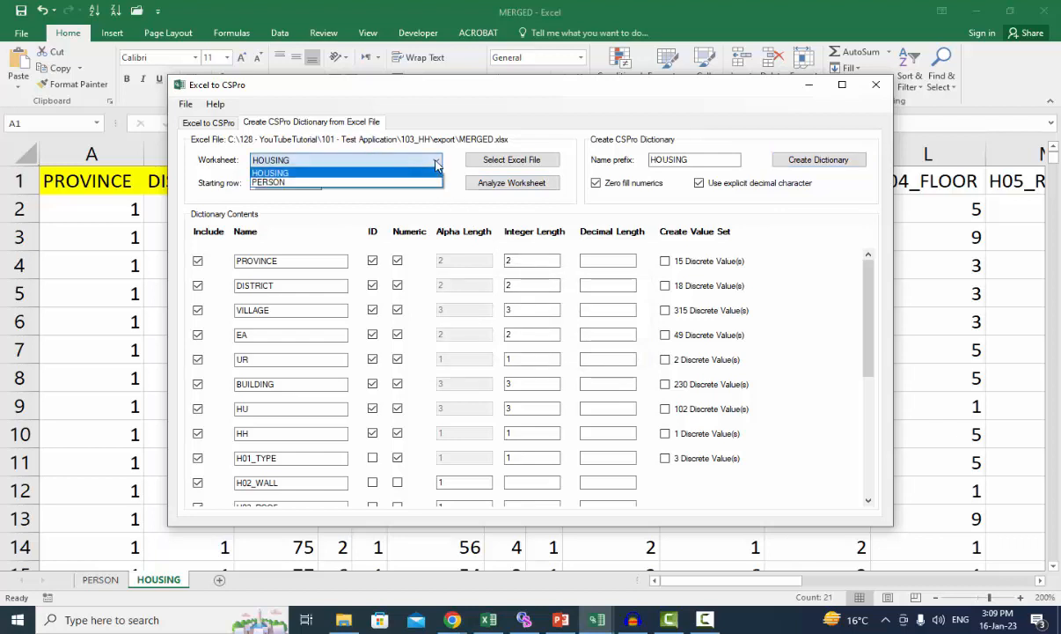
click(273, 183)
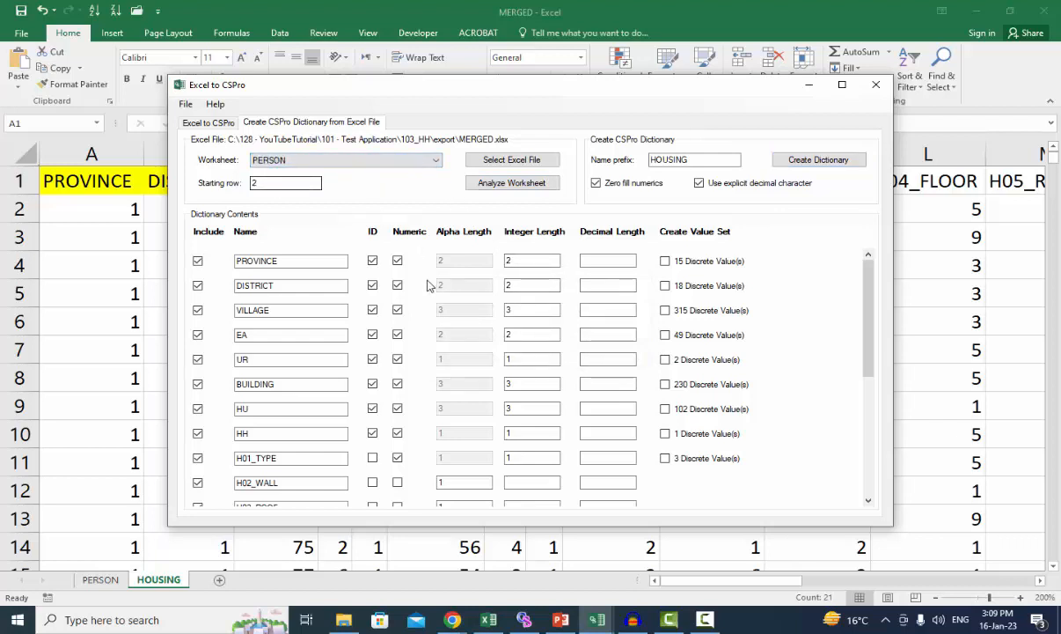
click(485, 620)
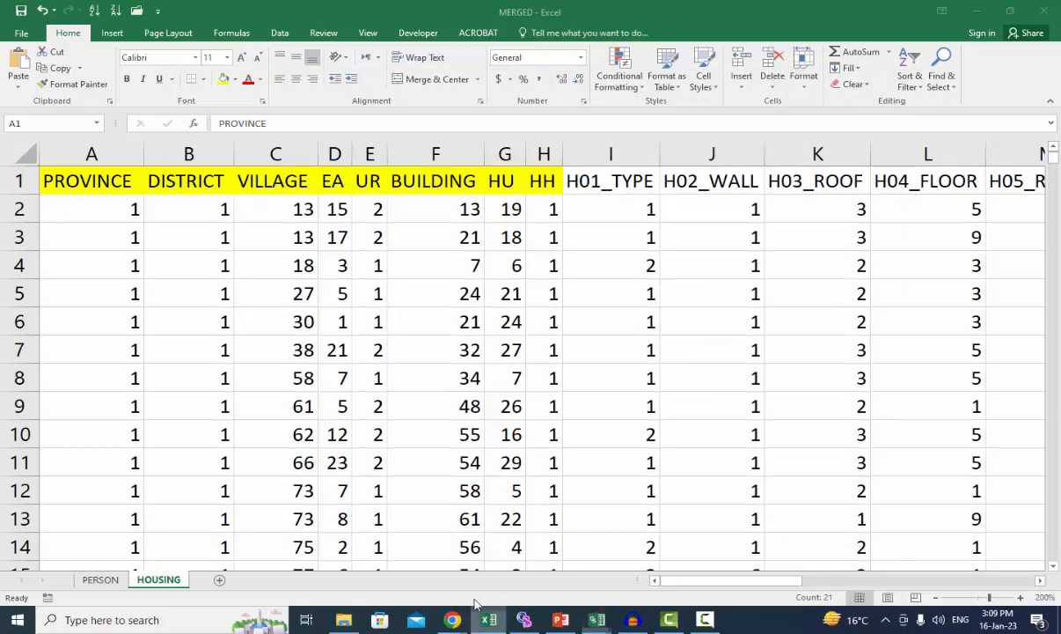
click(101, 579)
click(8, 180)
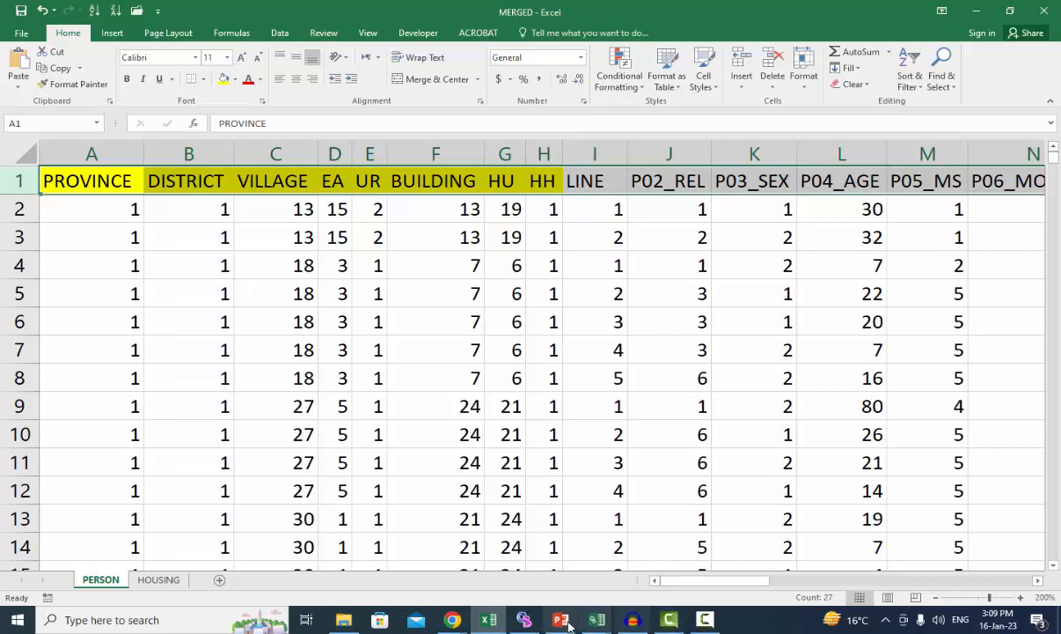
mouse_move(597, 620)
click(534, 539)
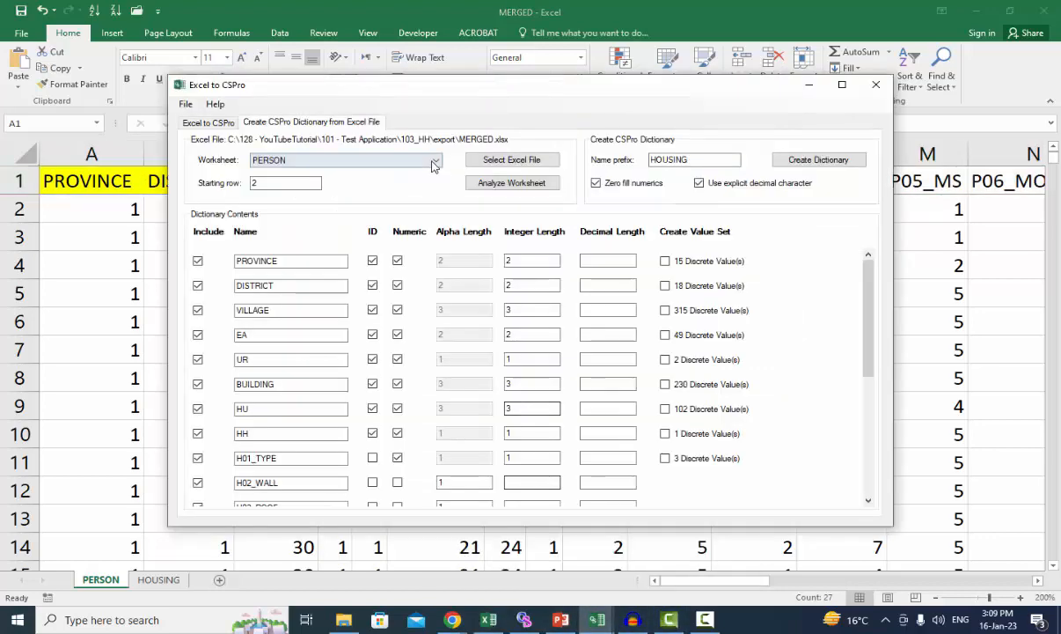
click(482, 182)
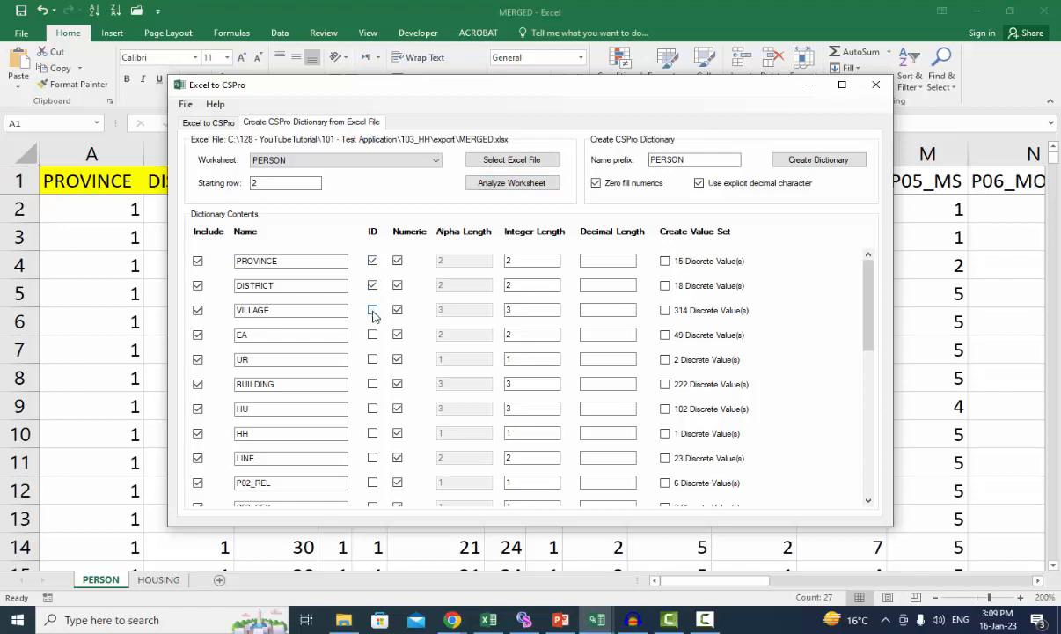
Step: Mark the PERSON dictionary's identification variables as ID items through VILLAGE, EA, UR, BUILDING, HU and HH
click(372, 310)
click(373, 334)
click(372, 359)
click(372, 384)
click(372, 408)
click(372, 433)
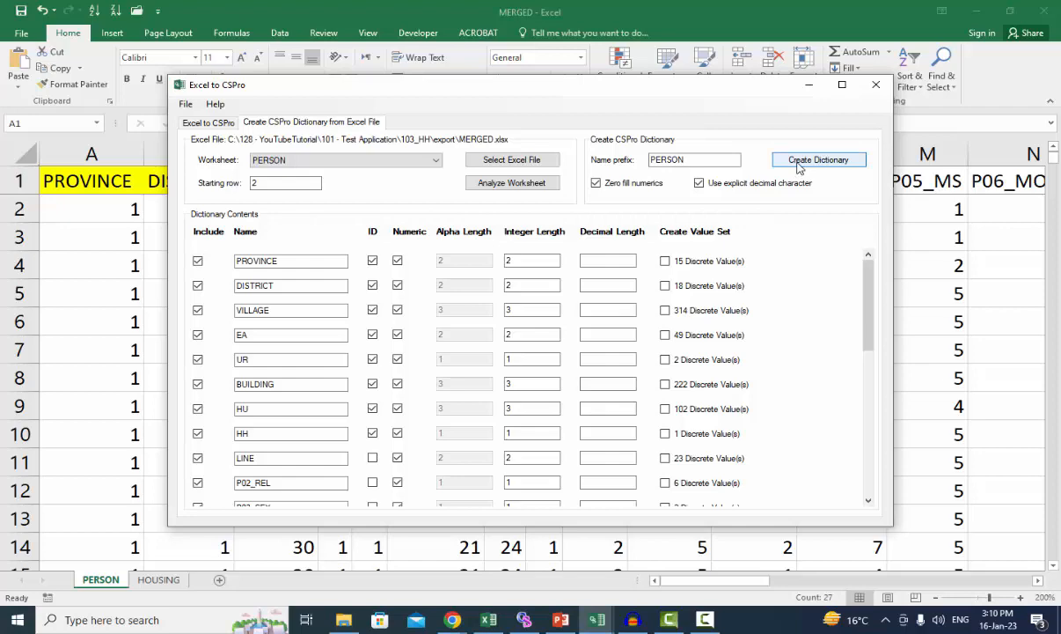
Step: Create the PERSON dictionary, save it as Census in the export folder, and decline converting data with it
click(800, 163)
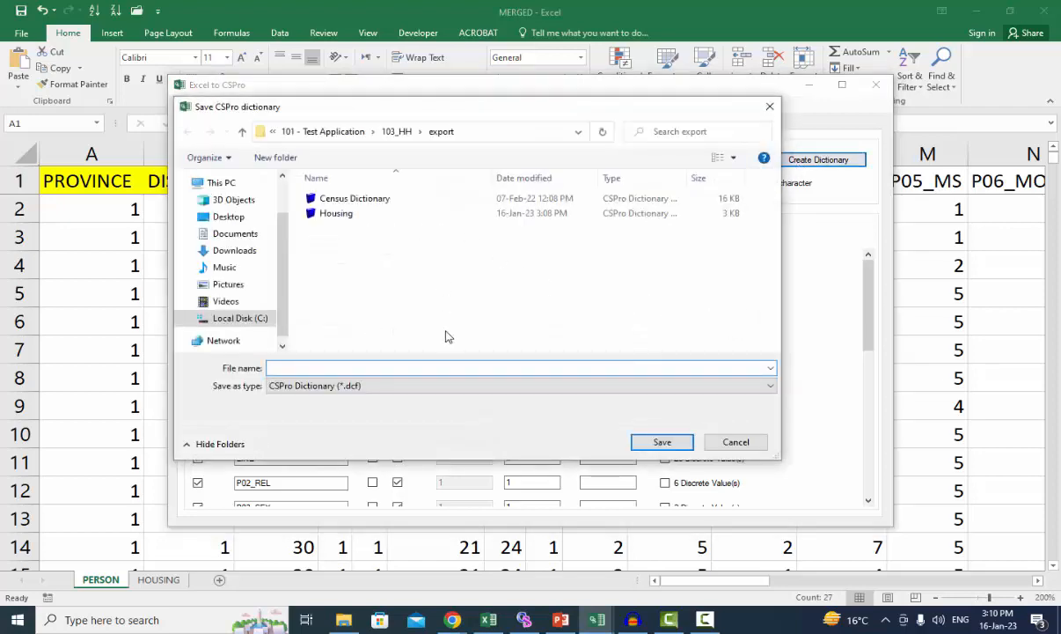
text(C)
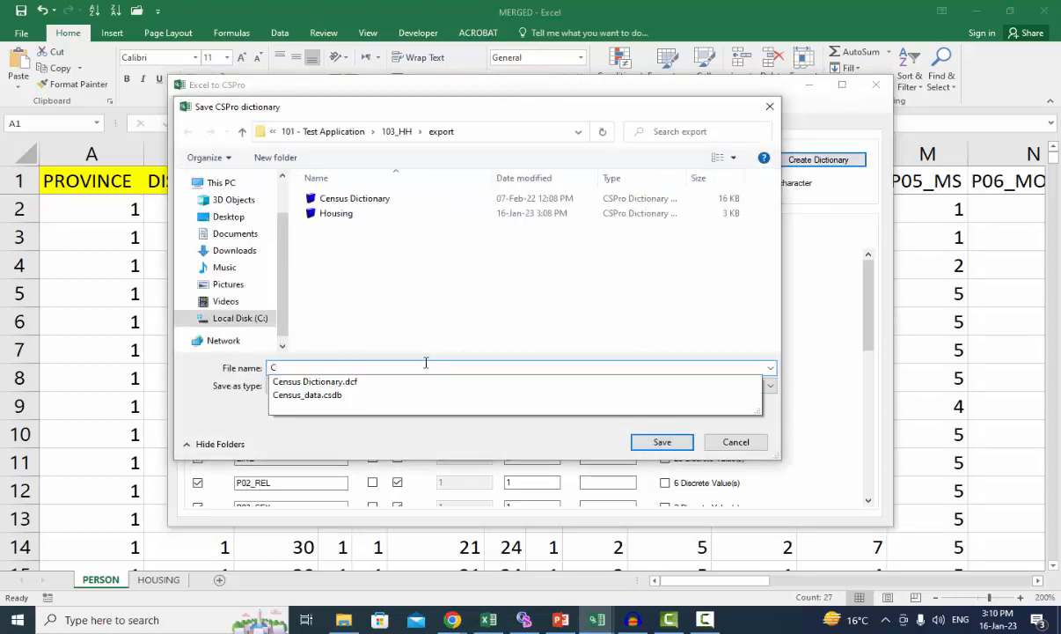
text(ensus)
key(Return)
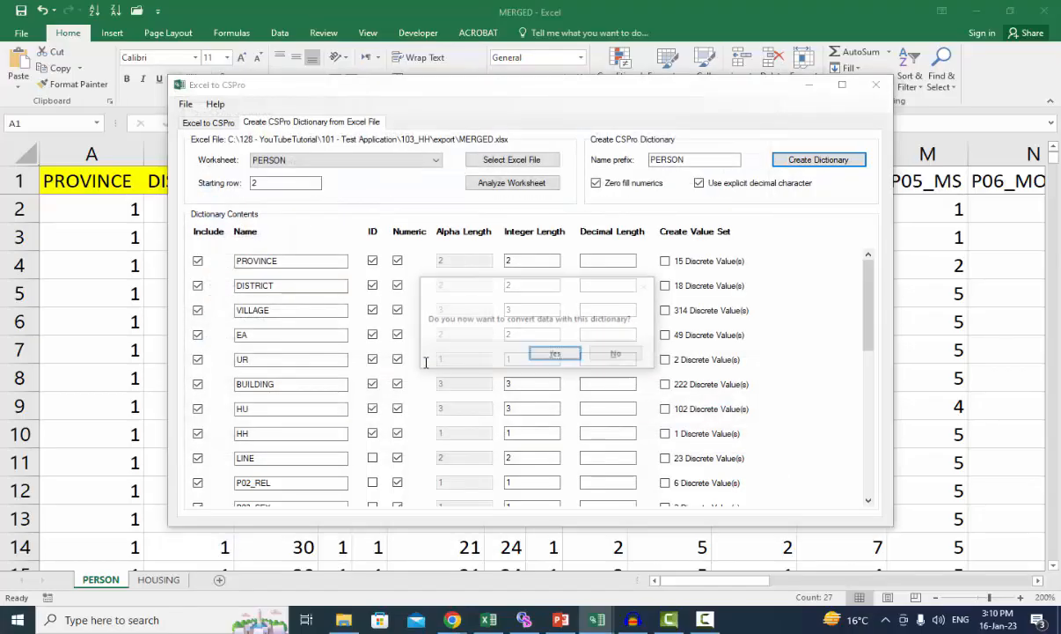
click(638, 358)
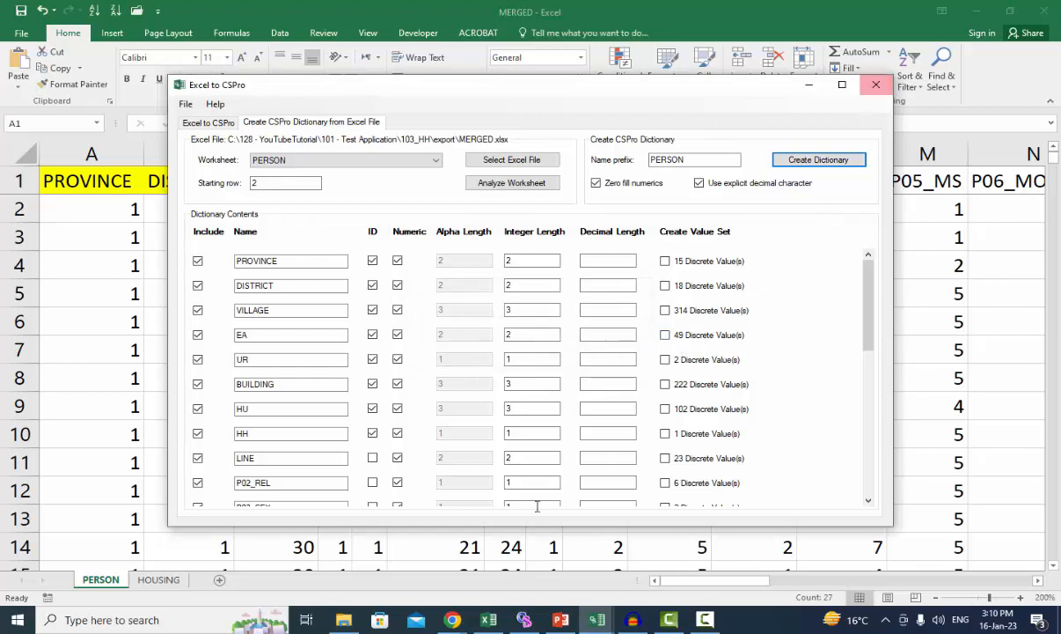
Step: Close the Excel to CSPro tool and switch to File Explorer to show the export folder with the saved dictionaries
click(878, 85)
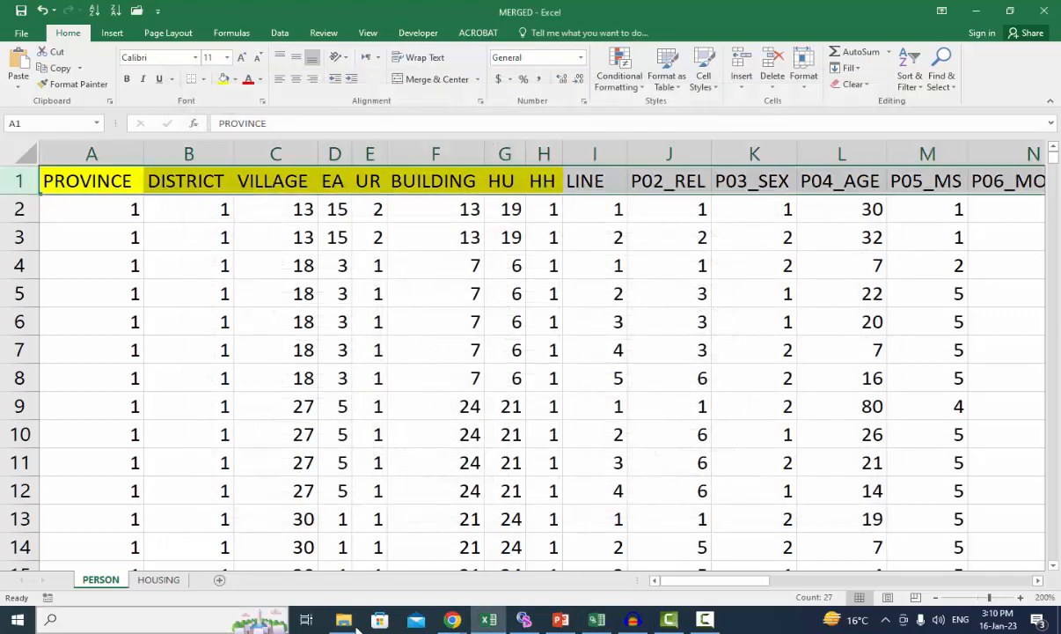
click(343, 619)
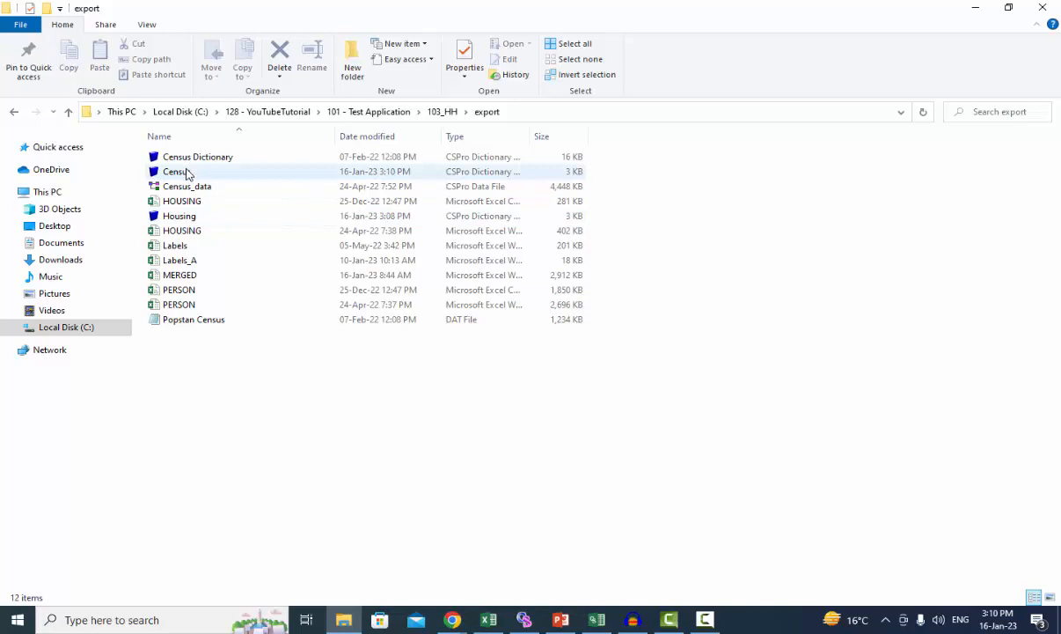
Step: Open the Census dictionary, make the Person Record not required with a maximum of 30 occurrences, and save the dictionary
double_click(186, 172)
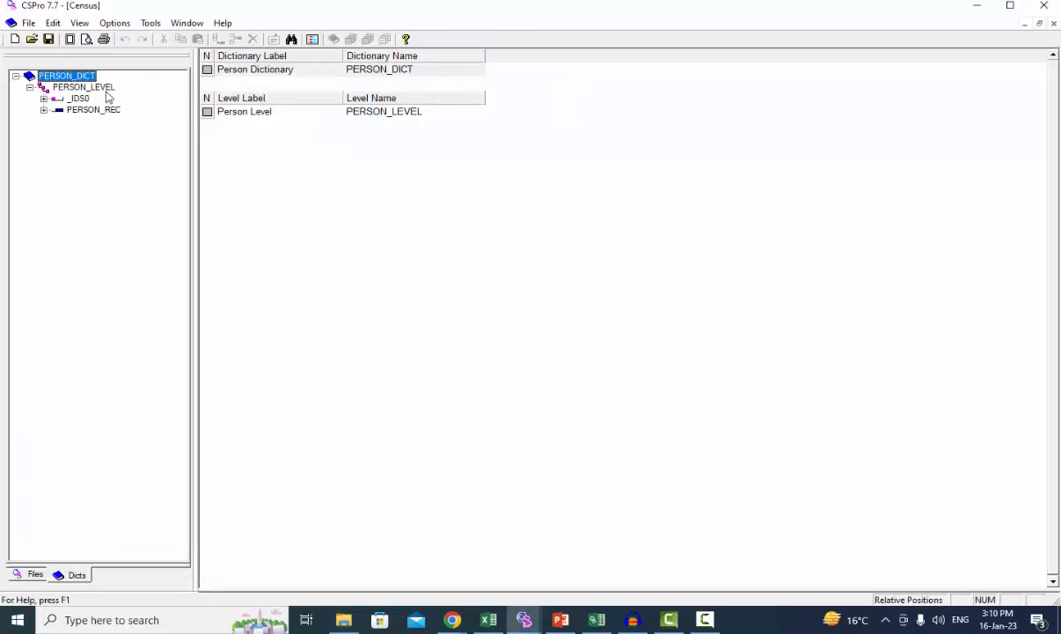
click(99, 90)
click(557, 72)
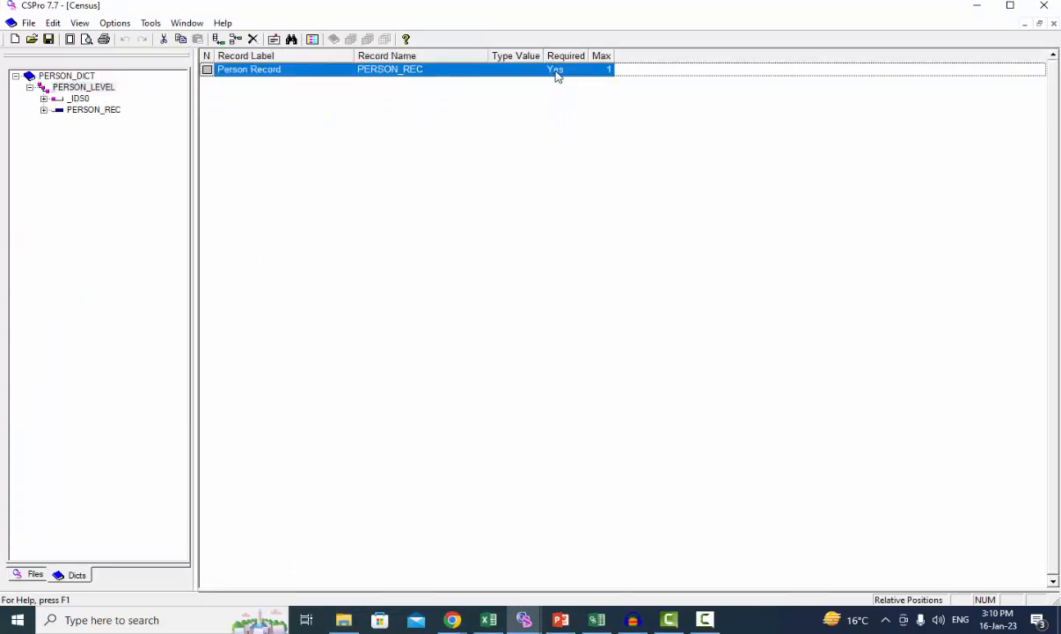
click(557, 72)
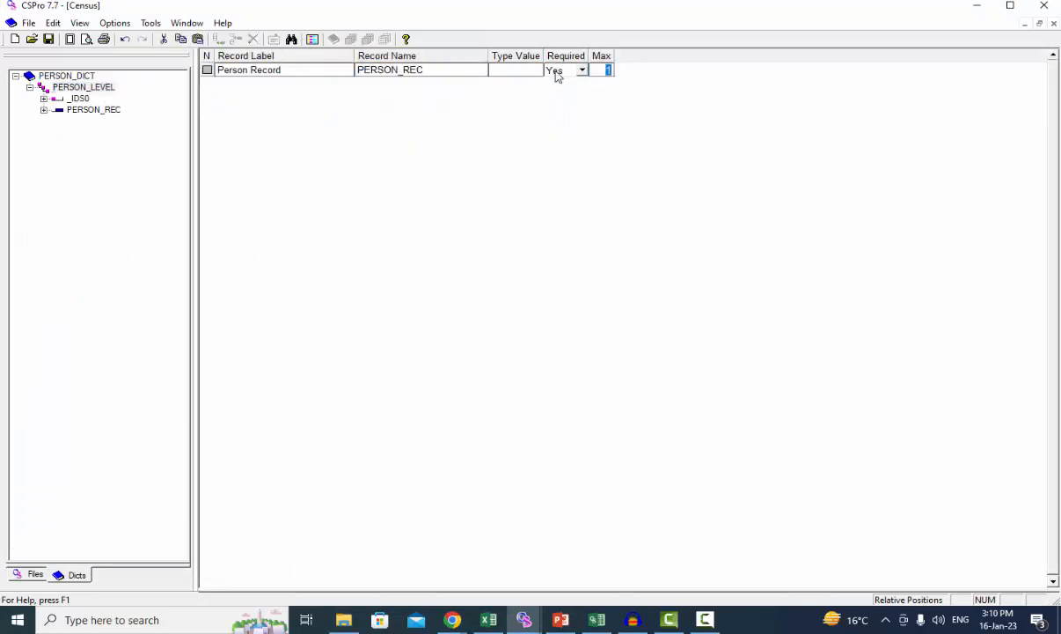
key(Return)
click(558, 73)
text(20)
click(557, 72)
key(Return)
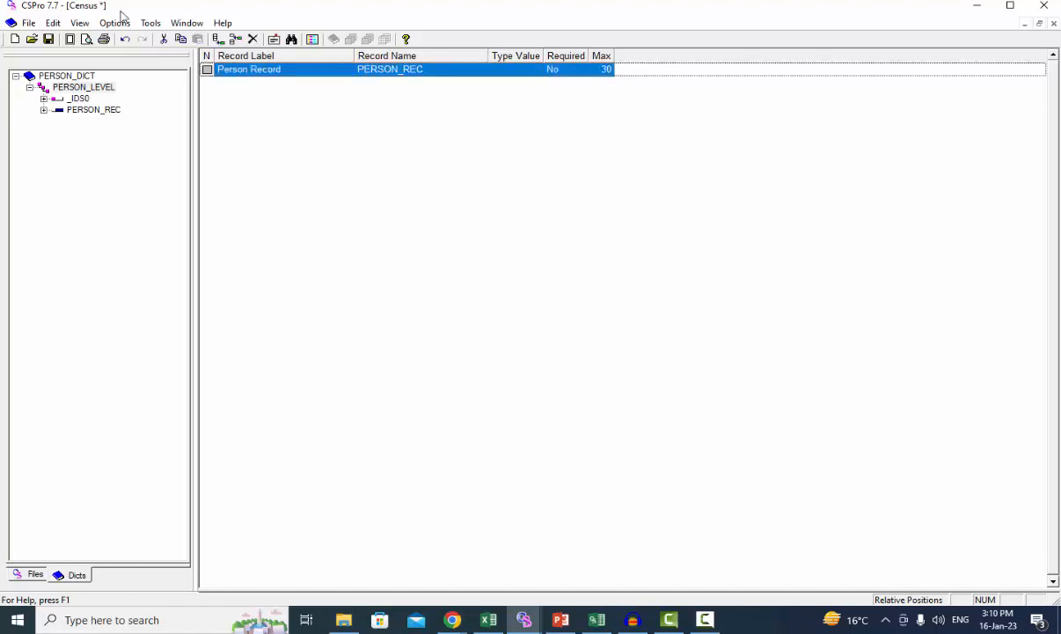
click(49, 40)
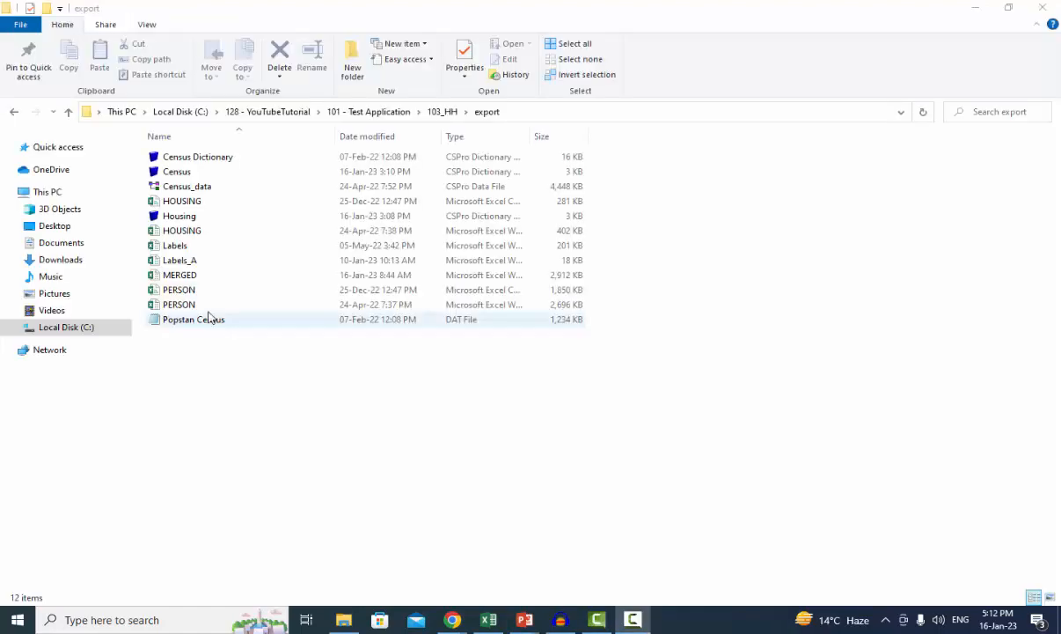
Step: Open the Housing dictionary and copy the Housing Record from its housing level
double_click(178, 216)
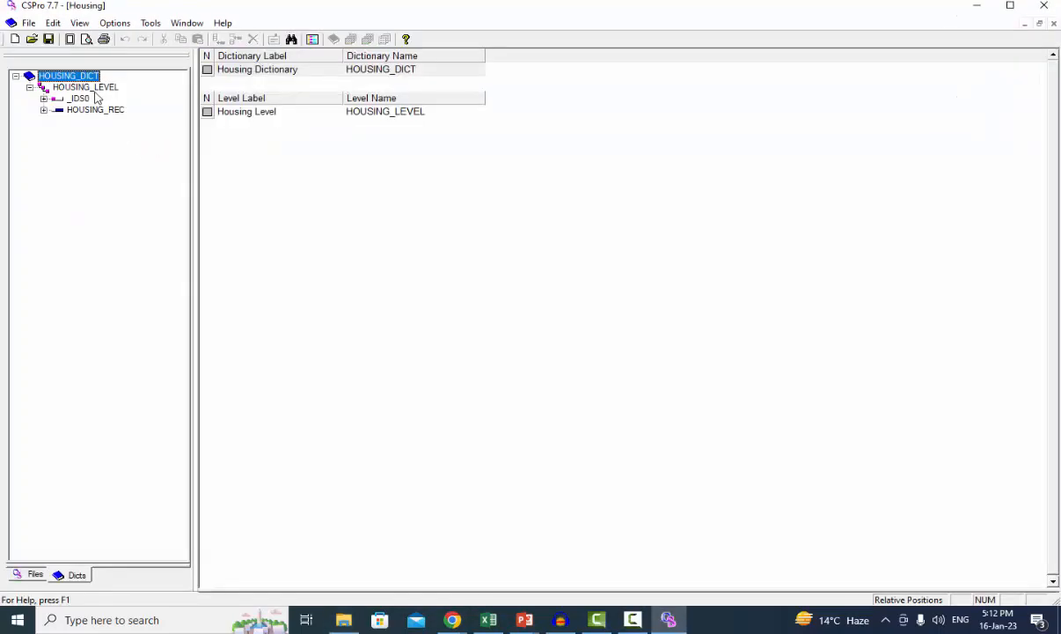
click(86, 86)
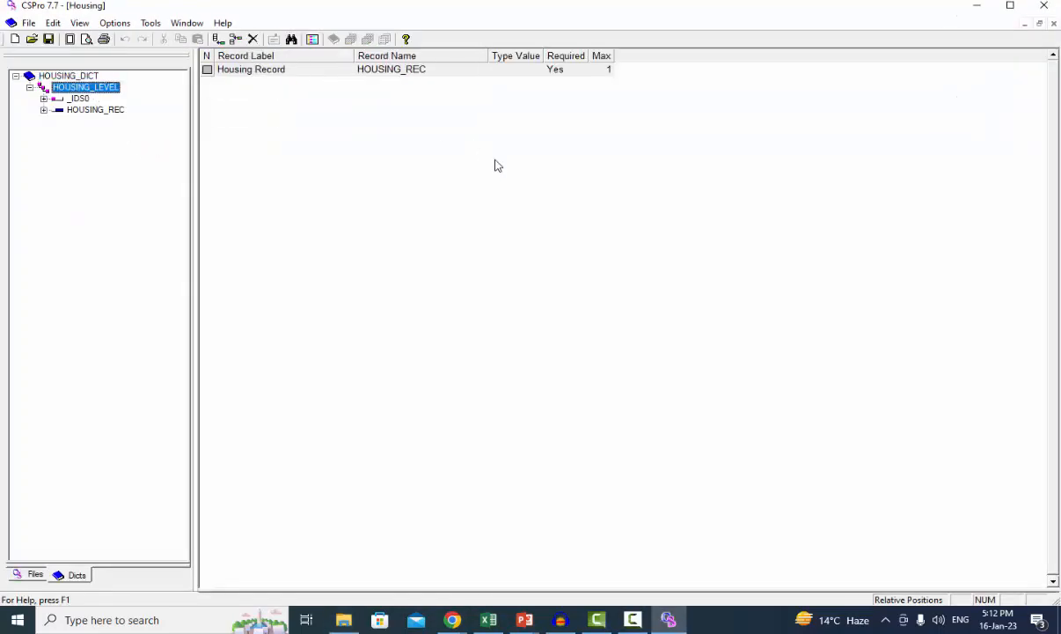
click(387, 70)
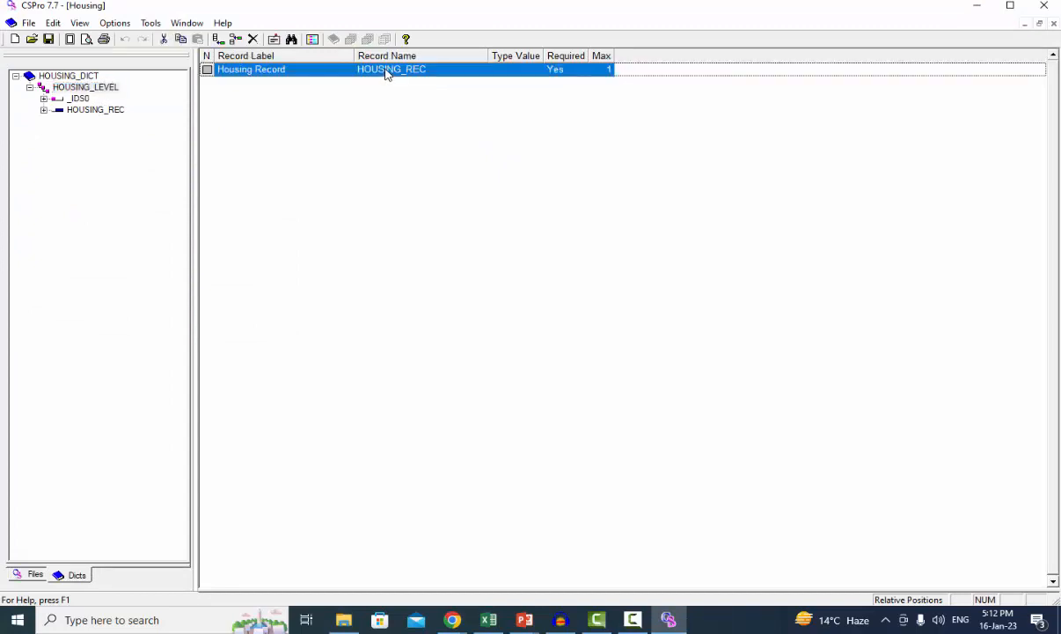
key(ctrl+c)
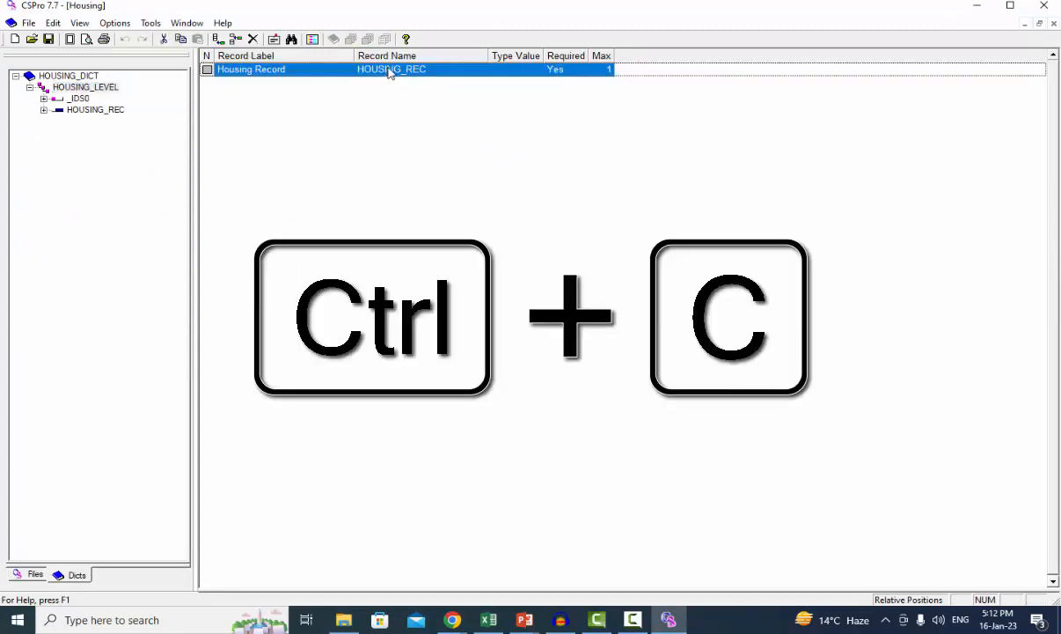
right_click(341, 76)
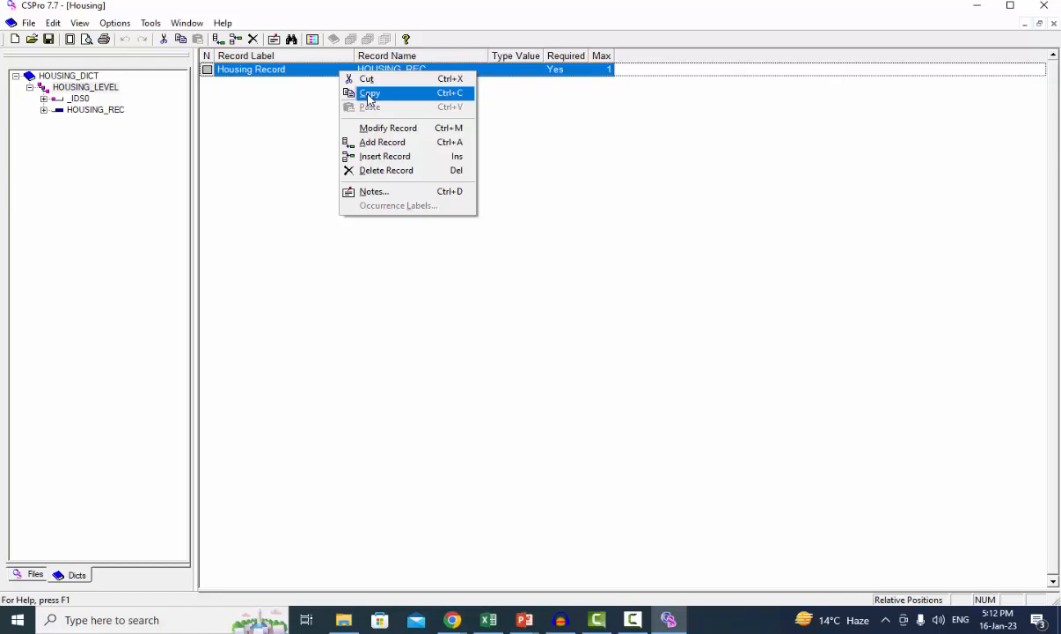
click(368, 94)
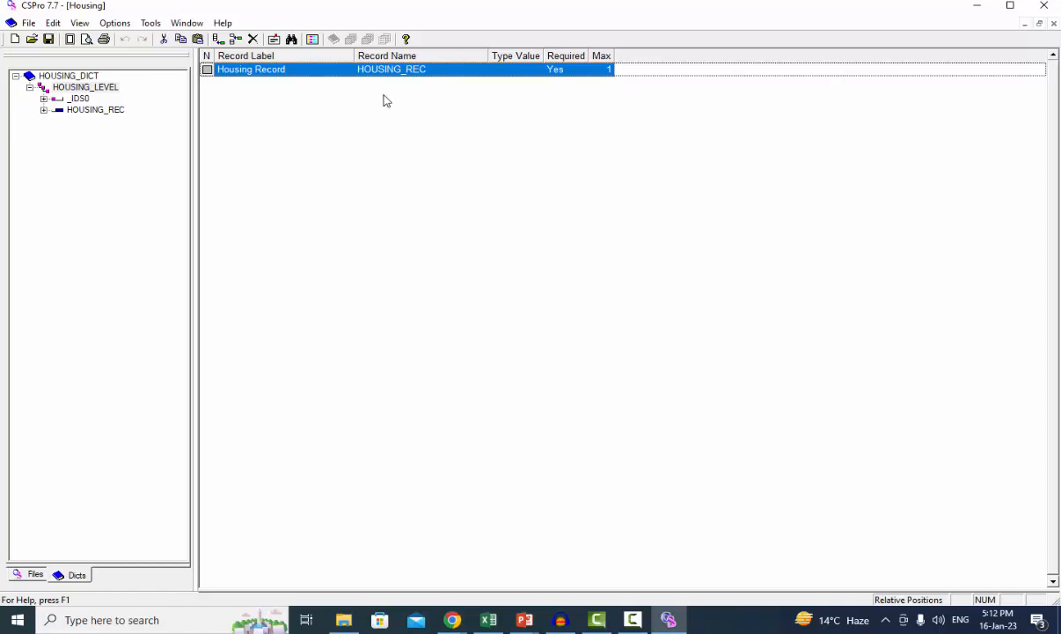
Step: Reopen the Census dictionary from the export folder and paste the Housing Record after the Person Record in PERSON_LEVEL
click(358, 626)
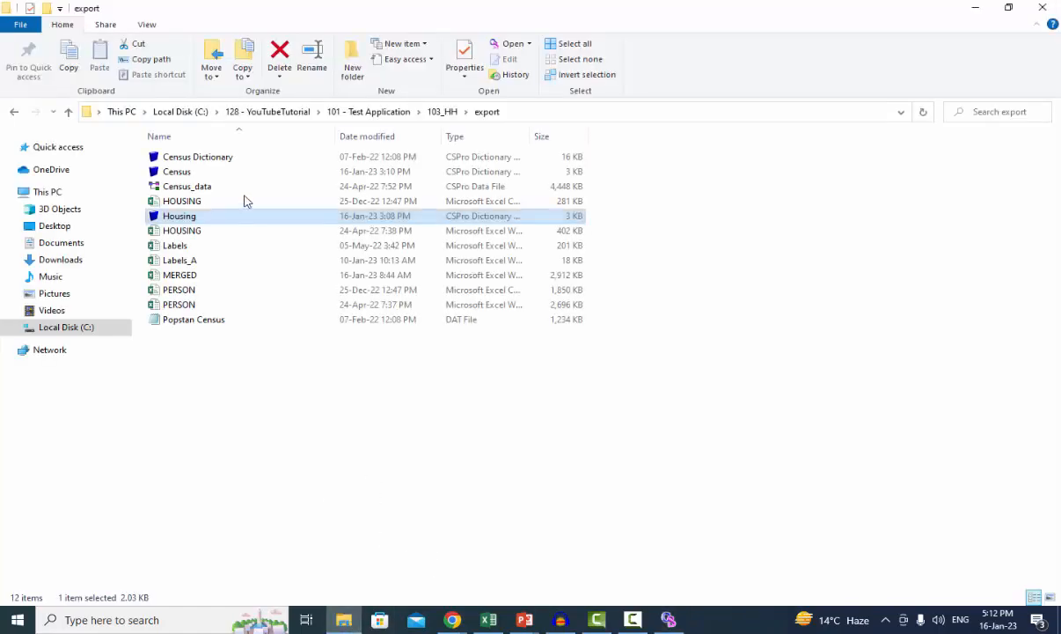
double_click(181, 172)
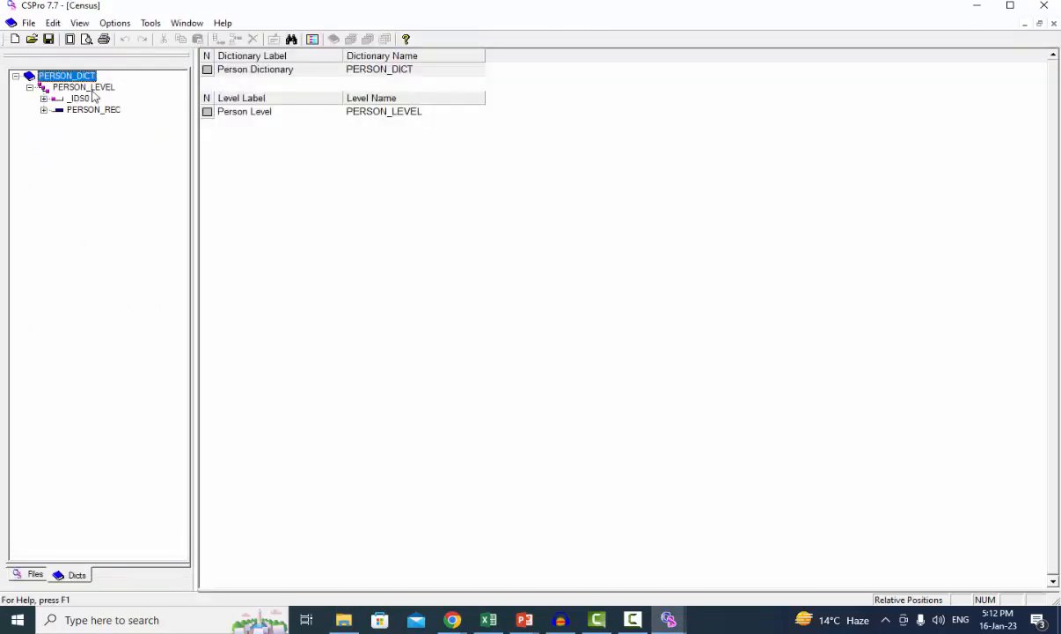
click(92, 90)
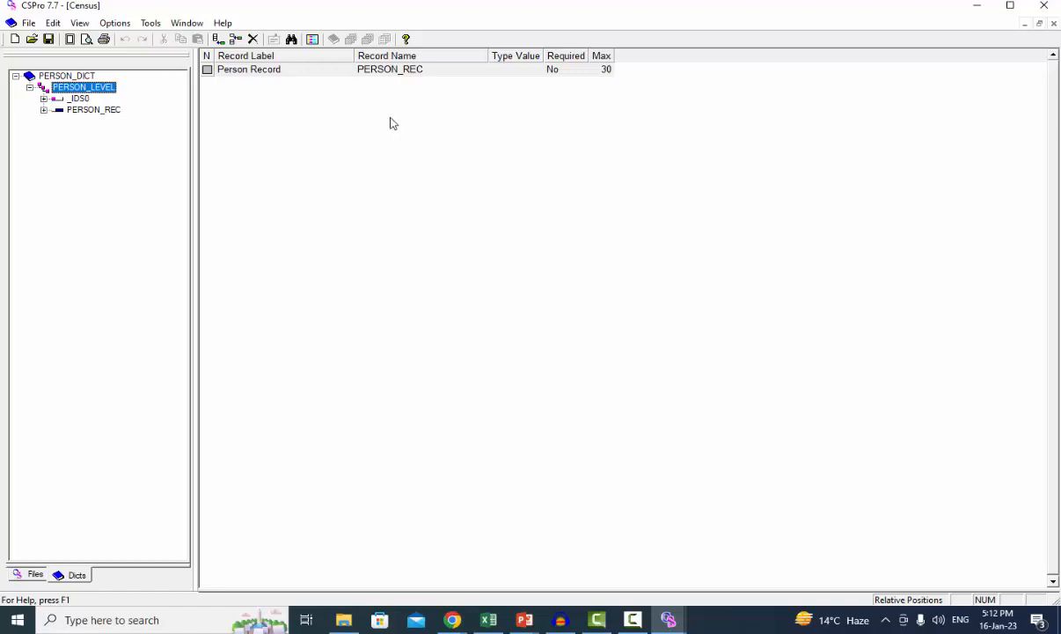
click(393, 124)
key(ctrl+v)
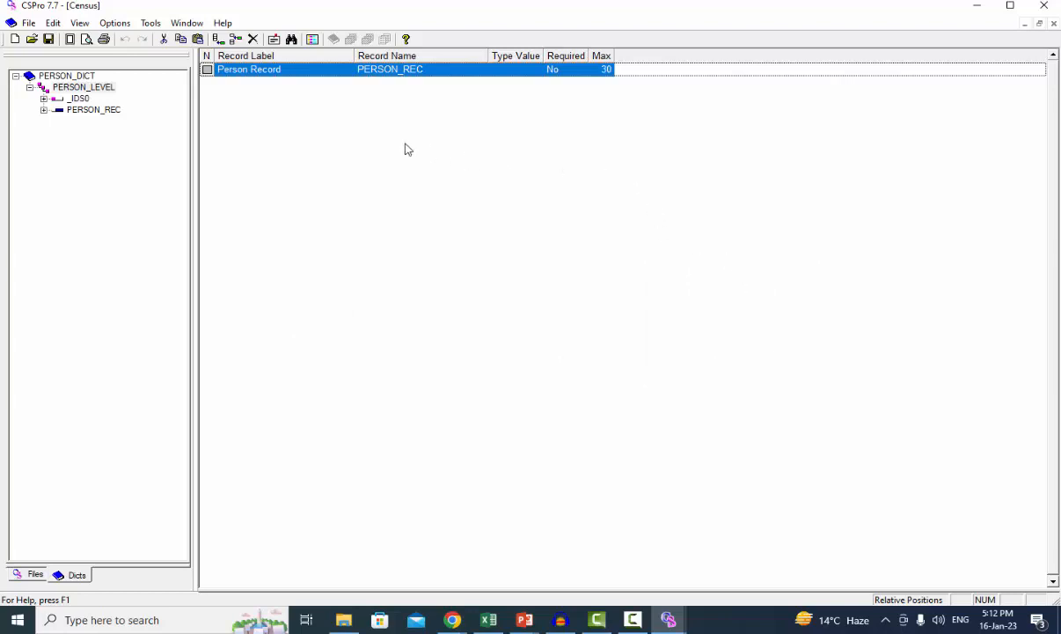
right_click(374, 126)
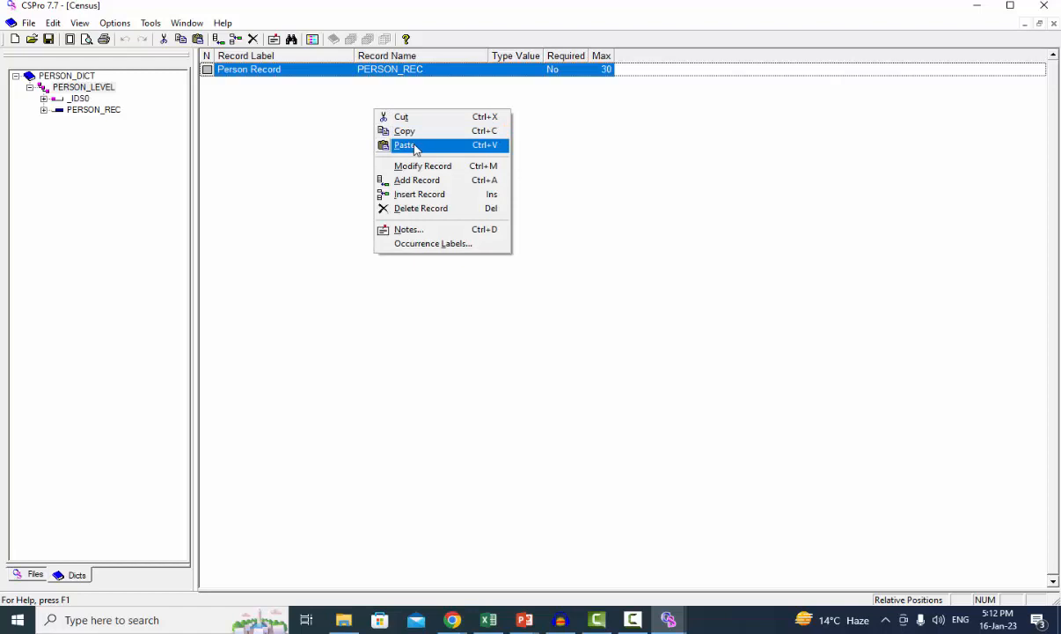
click(410, 145)
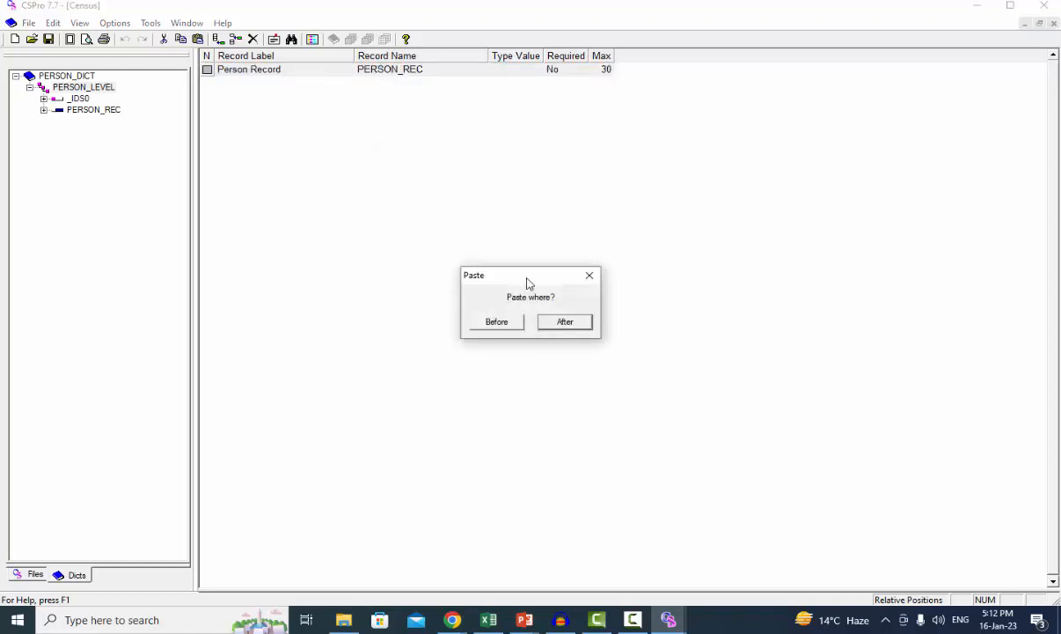
click(570, 323)
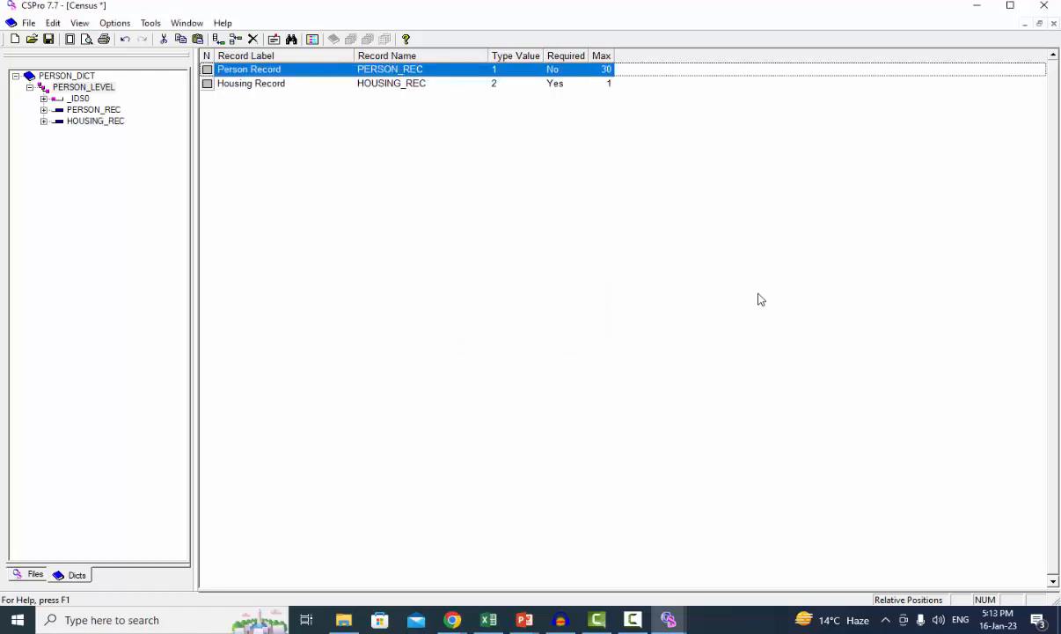
Step: Display the items of the pasted HOUSING_REC and turn on the dictionary's layout view
click(43, 120)
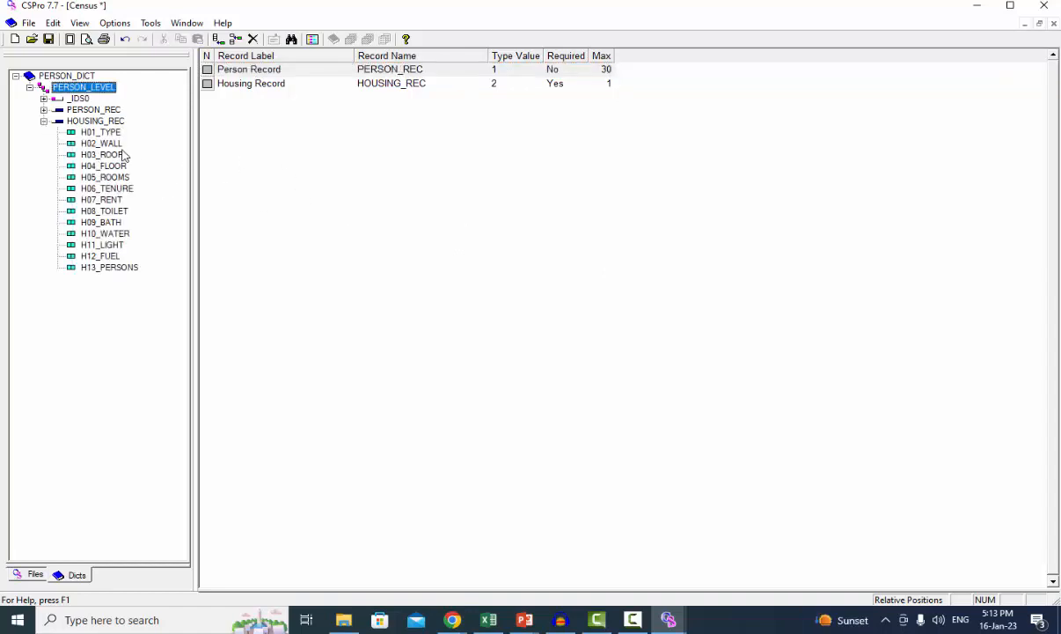
click(102, 120)
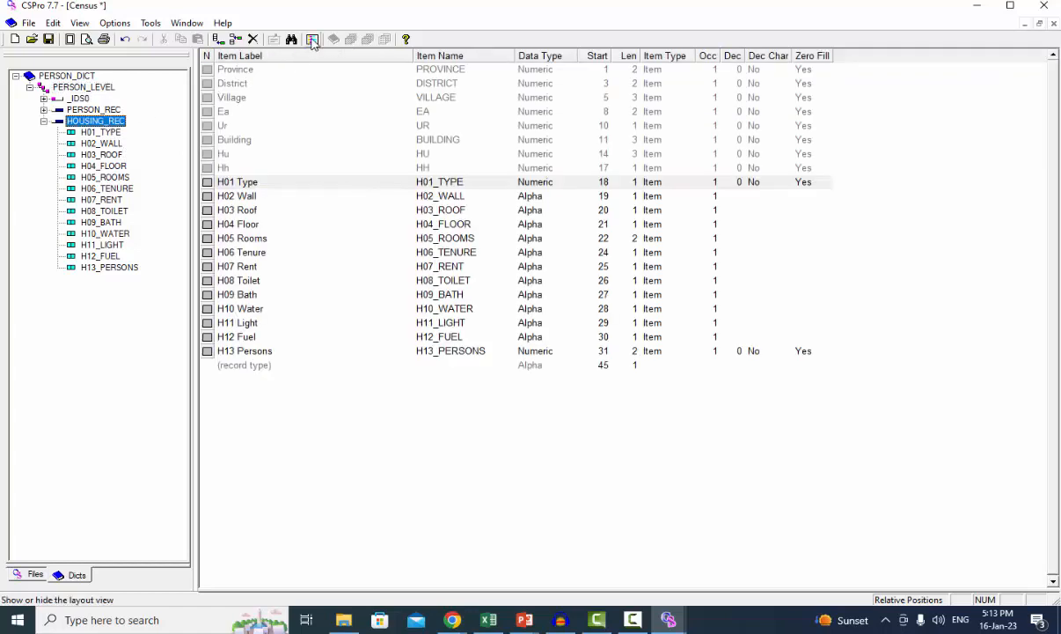
key(ctrl+l)
click(79, 23)
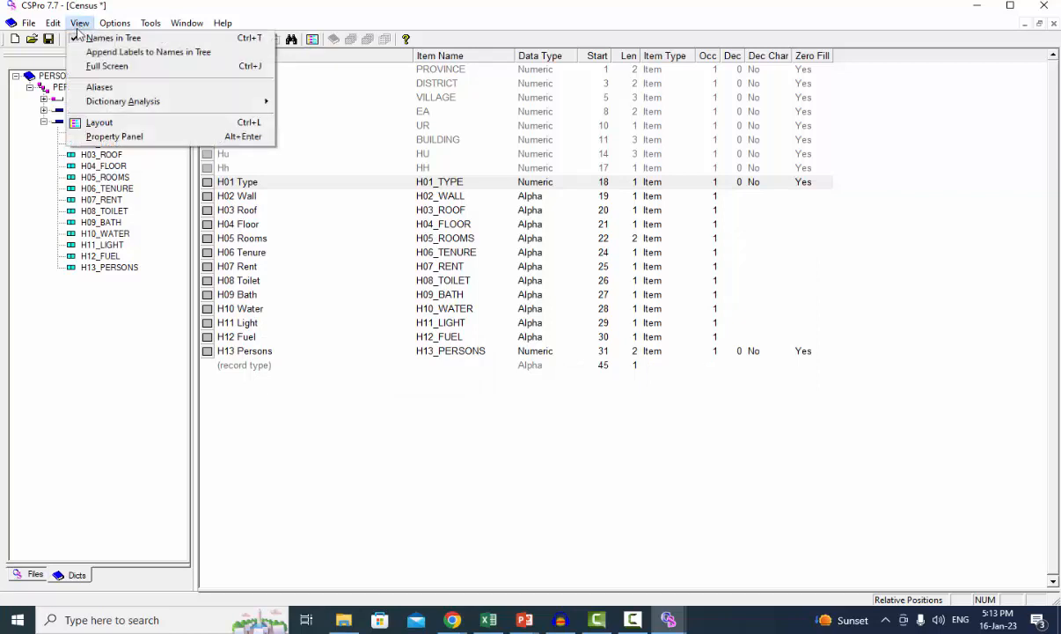
click(105, 123)
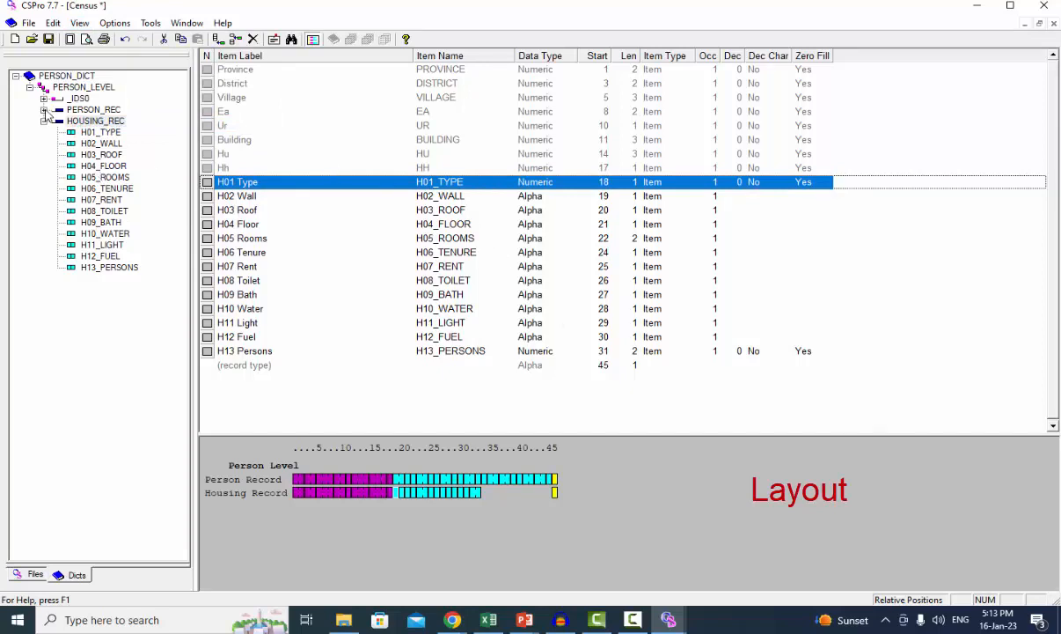
Step: Expand PERSON_REC and the ID items, and examine the items of both records and the identification variables
click(43, 109)
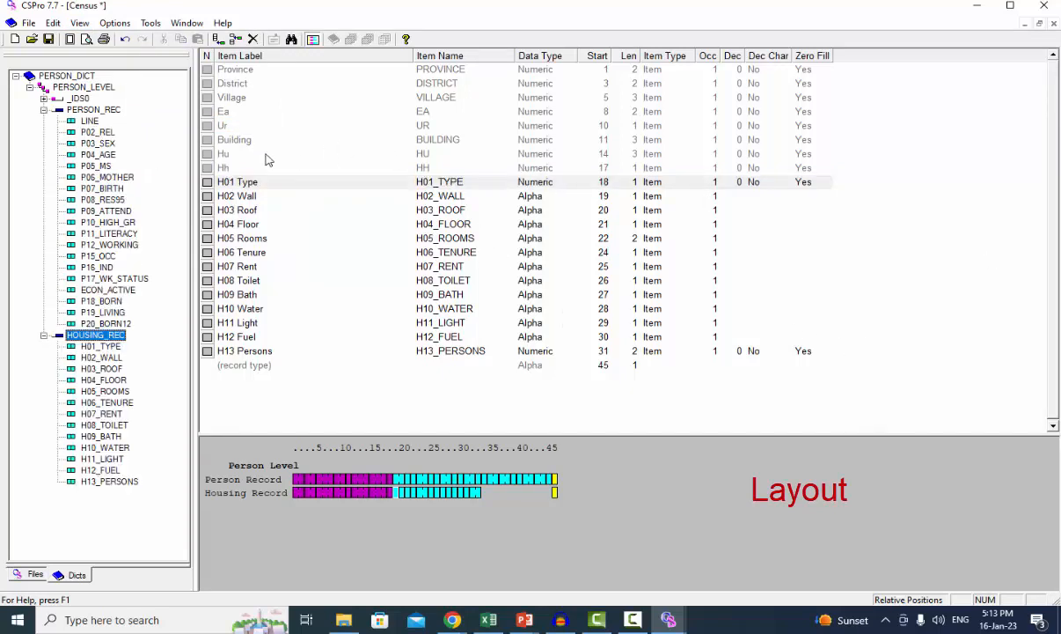
click(43, 97)
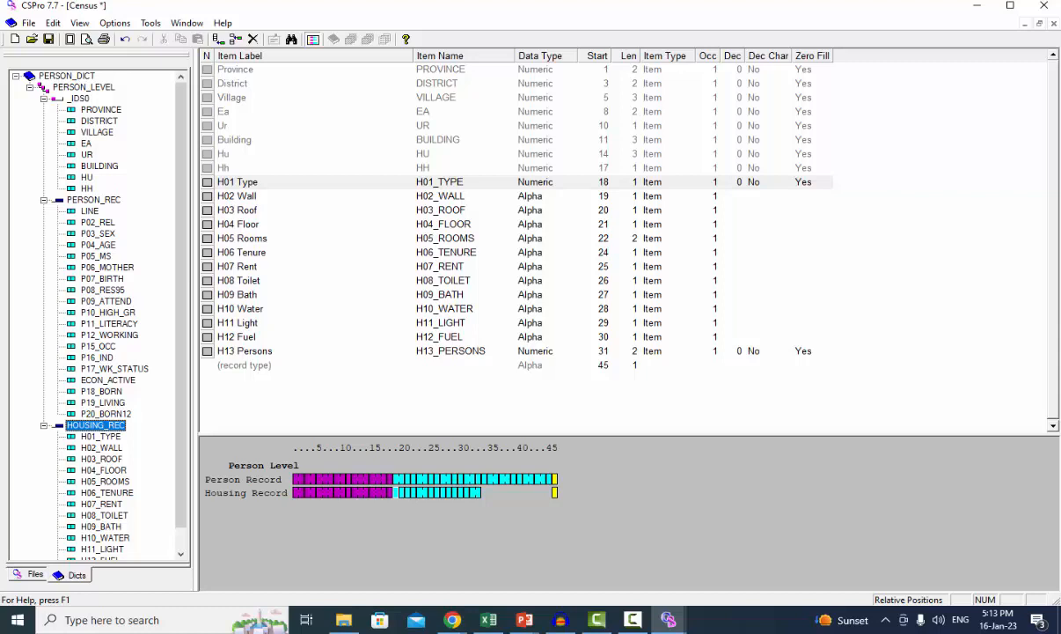
click(93, 200)
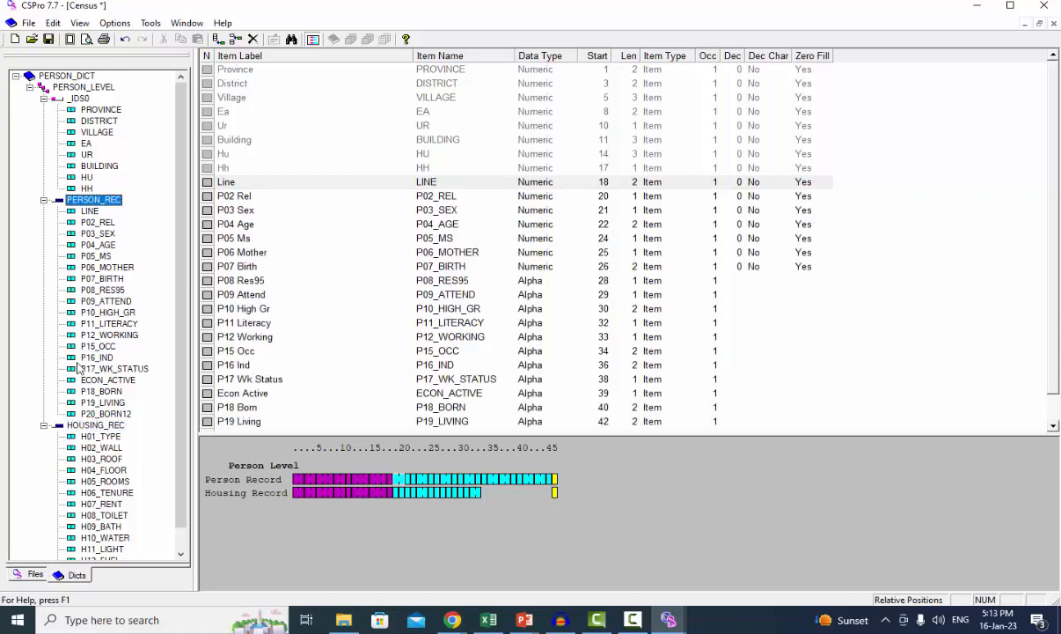
click(92, 425)
click(78, 99)
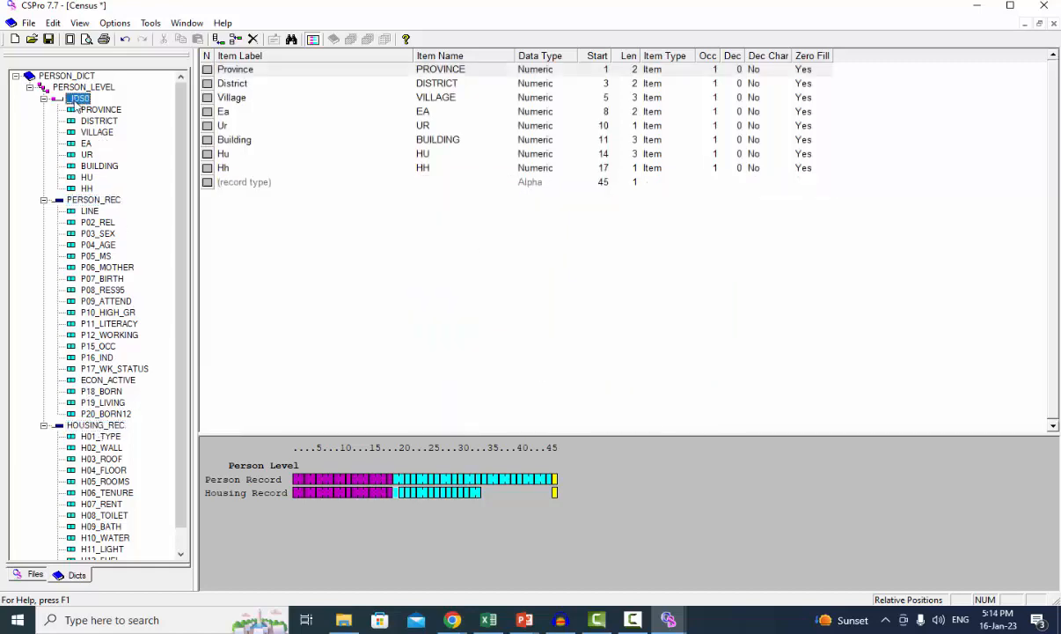
Step: Set the start position of the record type to 1 in PERSON_REC and save the Census dictionary
click(81, 199)
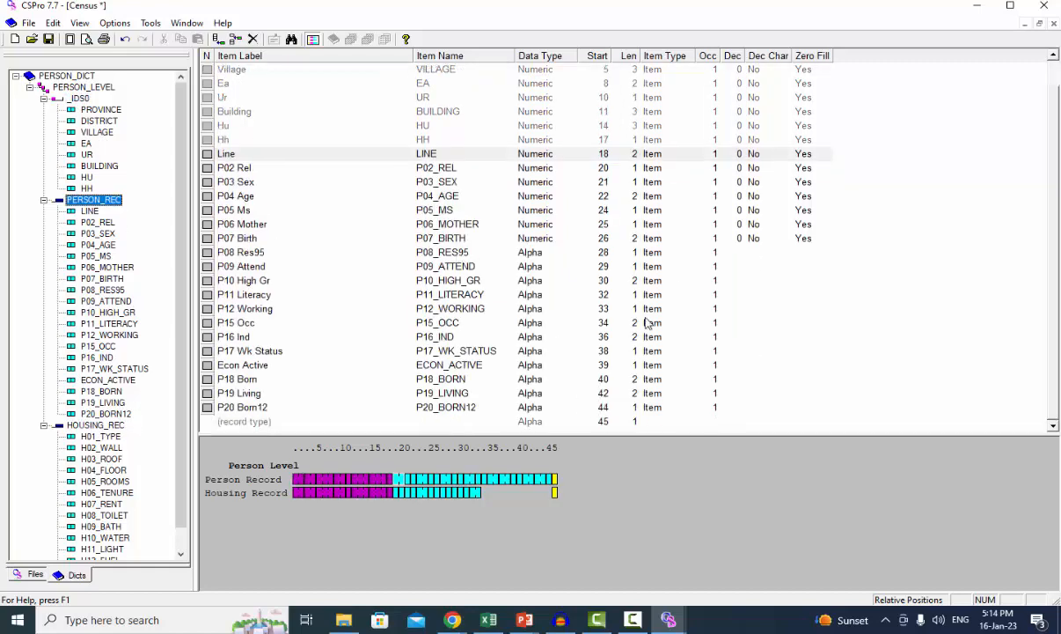
click(607, 423)
click(607, 423)
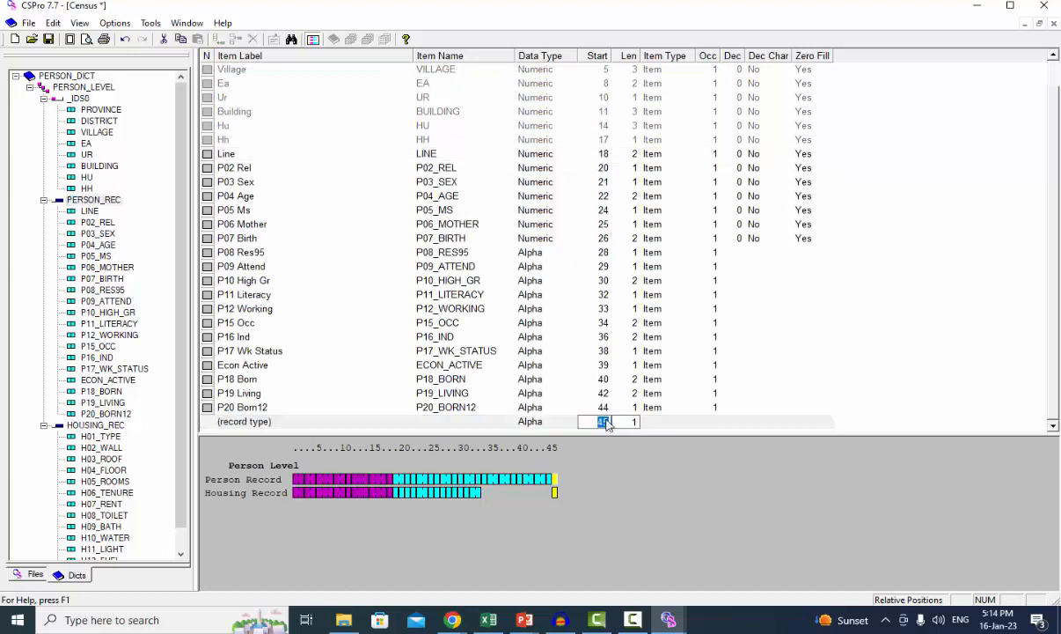
text(1)
key(Return)
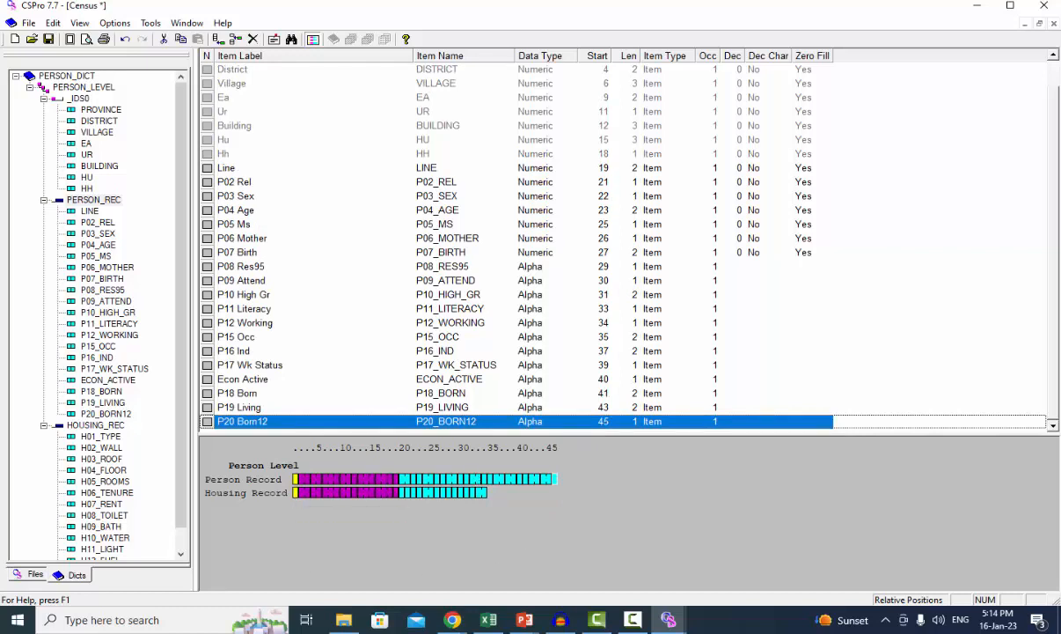
click(49, 38)
Step: Launch the Excel to CSPro tool, maximize it, and select the MERGED workbook from the export folder as the Excel file
click(151, 22)
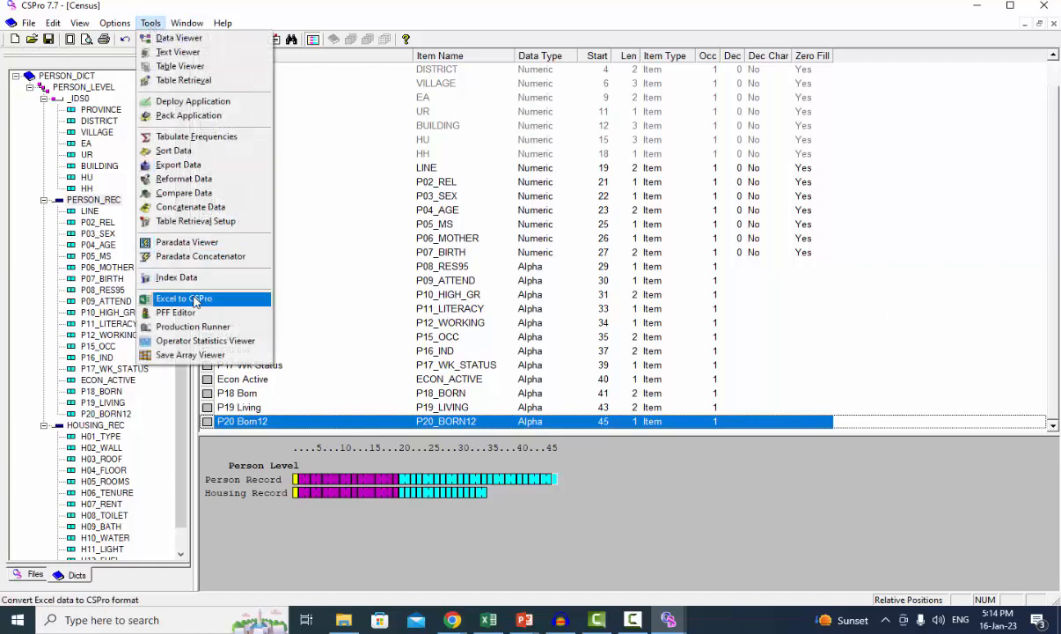
click(189, 298)
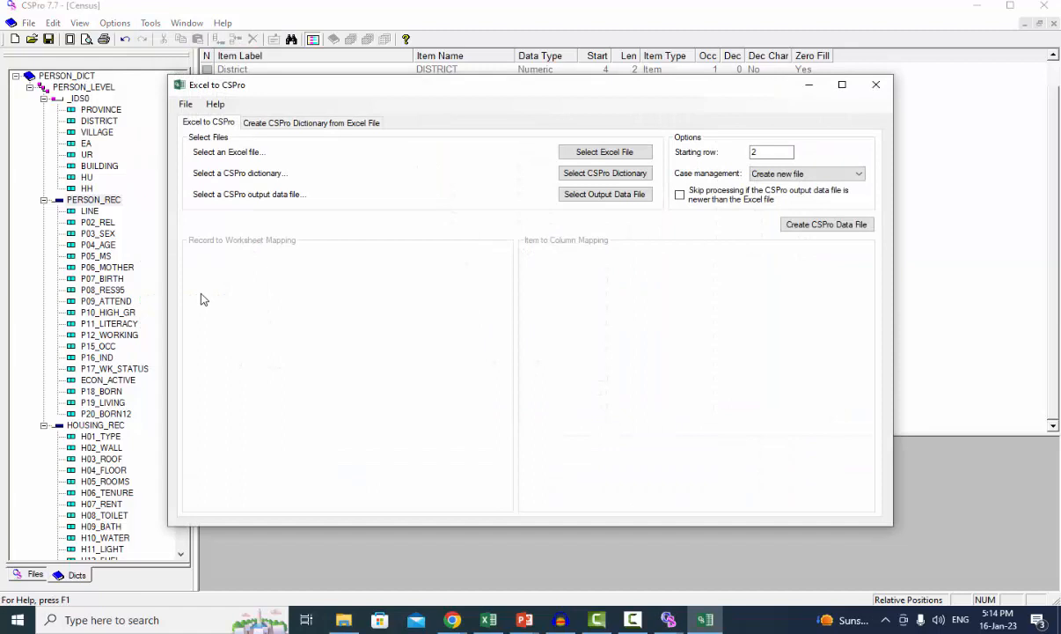
click(842, 84)
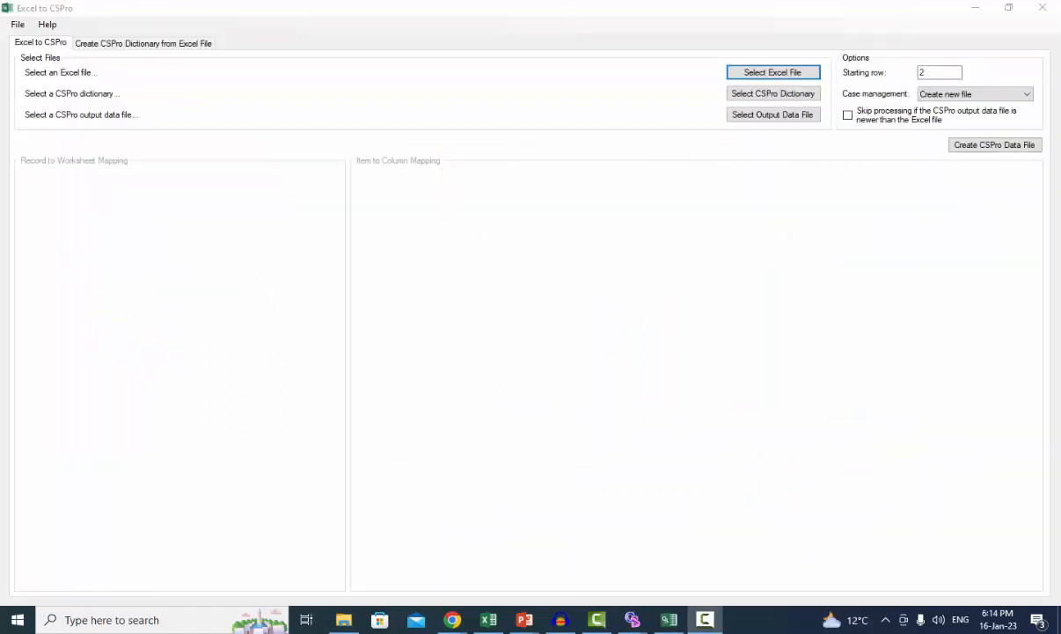
click(752, 80)
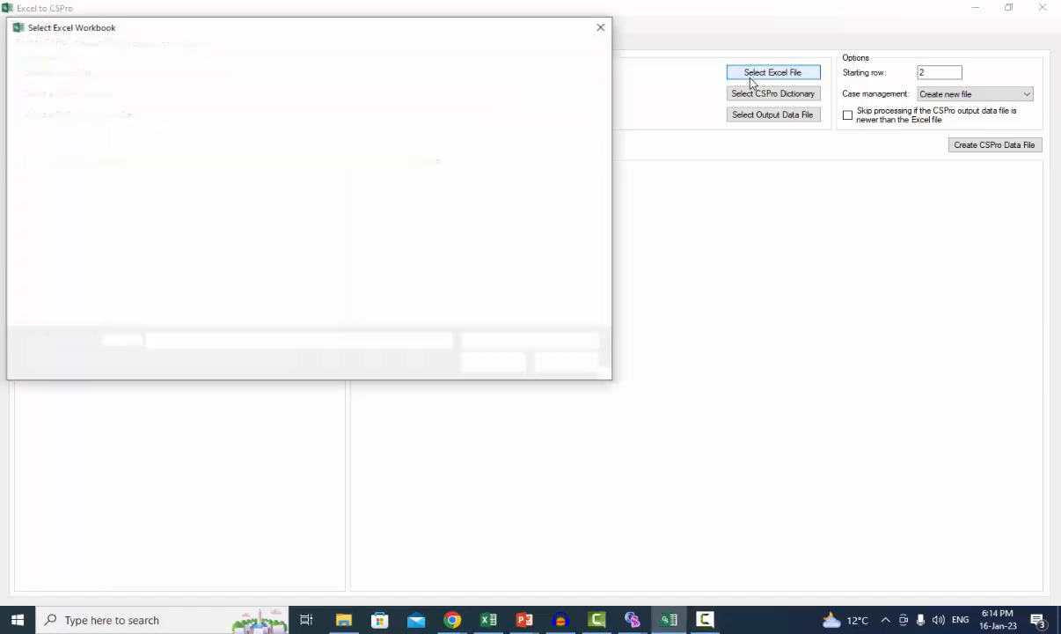
click(167, 164)
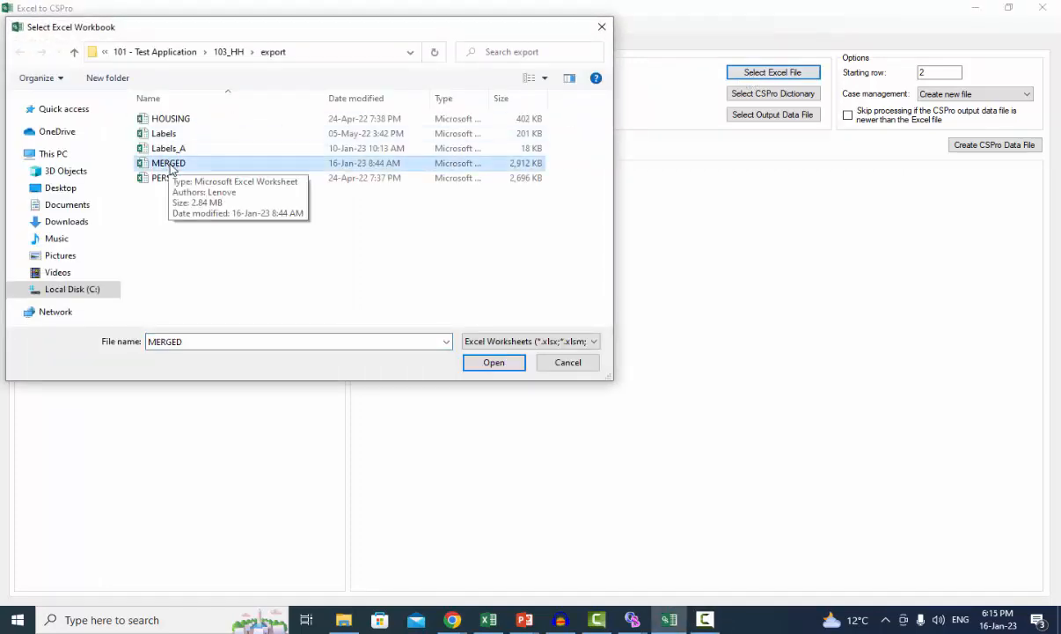
click(491, 360)
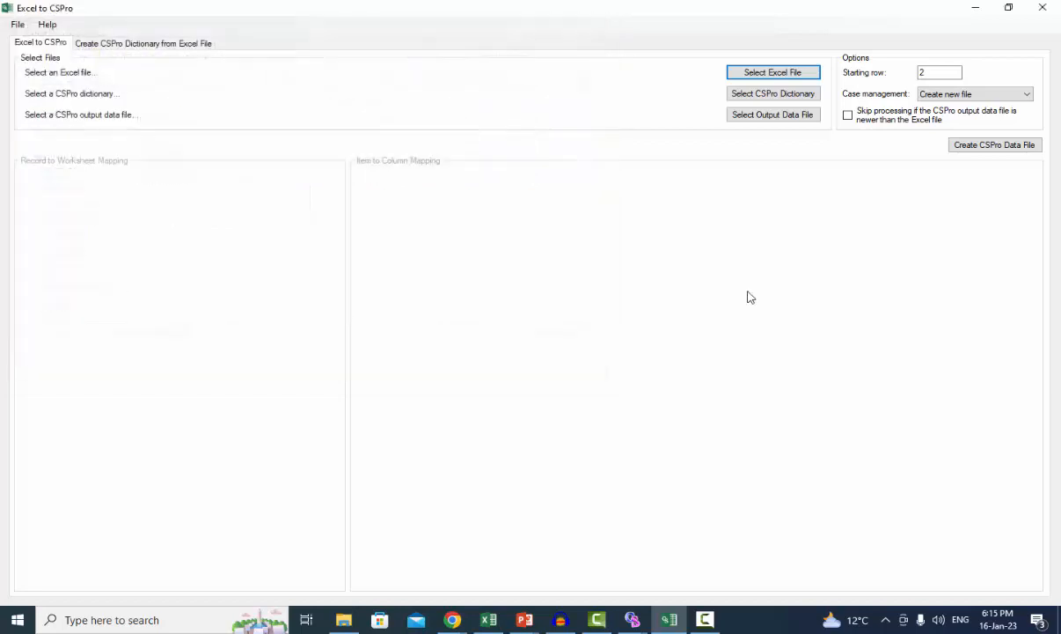
Step: Select the Census dictionary from the export folder as the CSPro dictionary
click(792, 97)
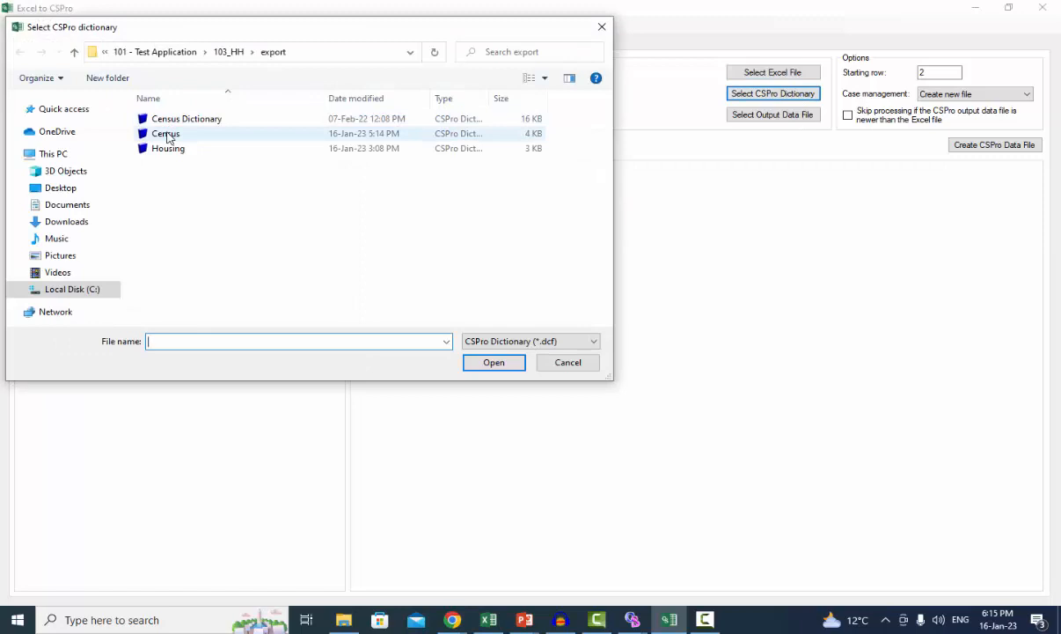
click(167, 135)
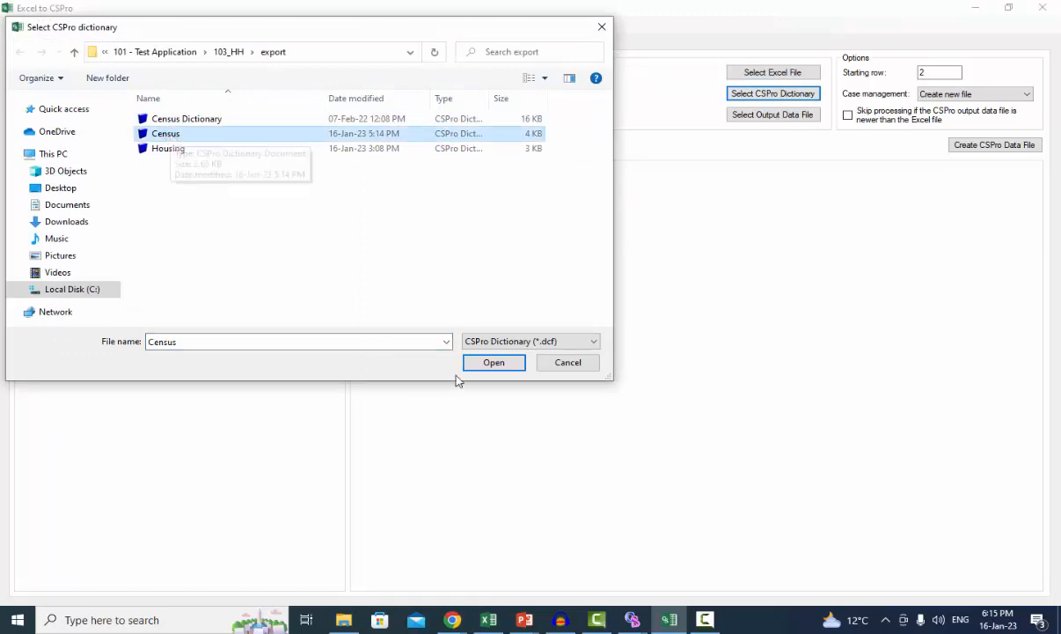
click(501, 364)
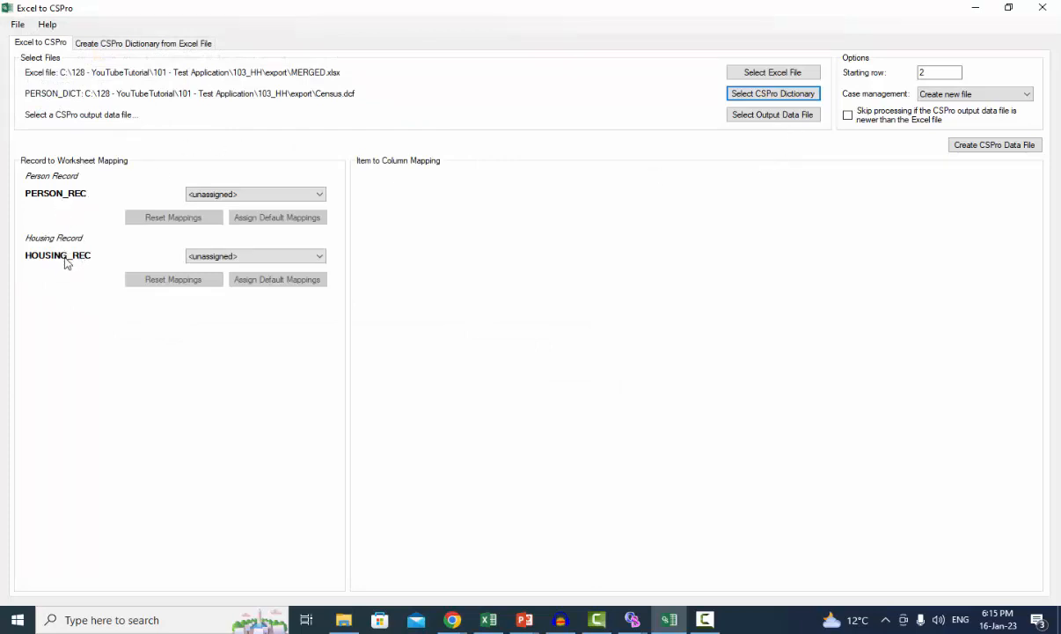
Step: Set Census_New_data in the export folder as the output data file, replacing the existing file
click(791, 117)
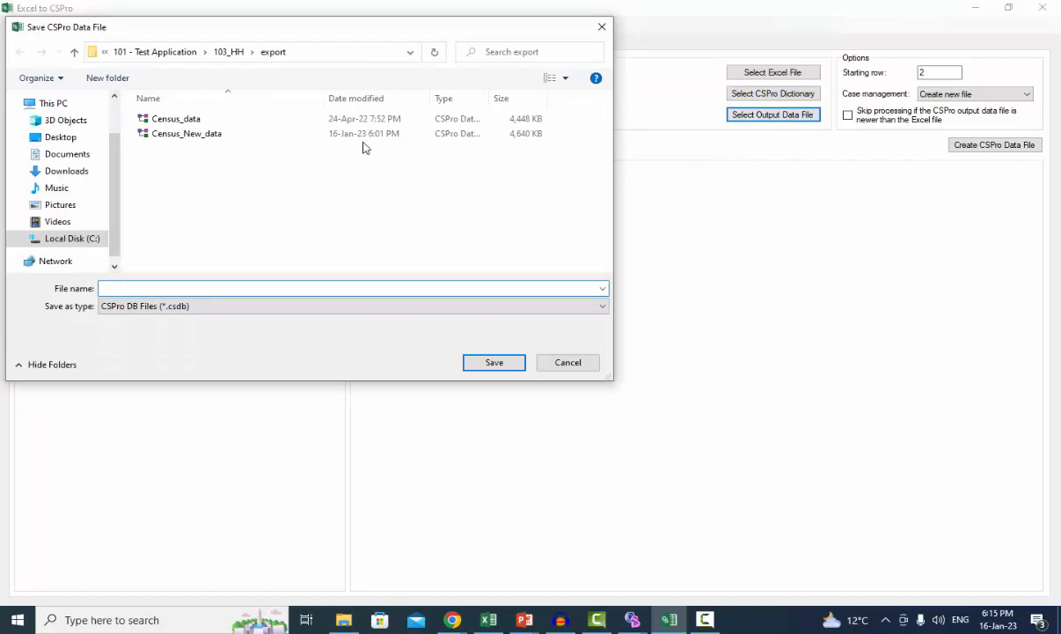
click(189, 133)
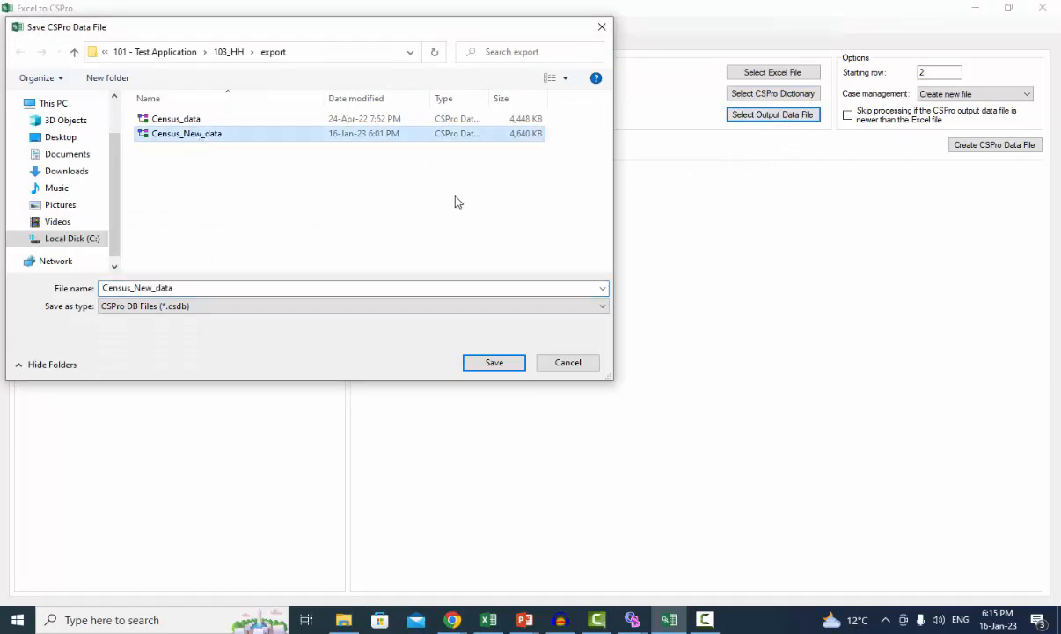
click(495, 364)
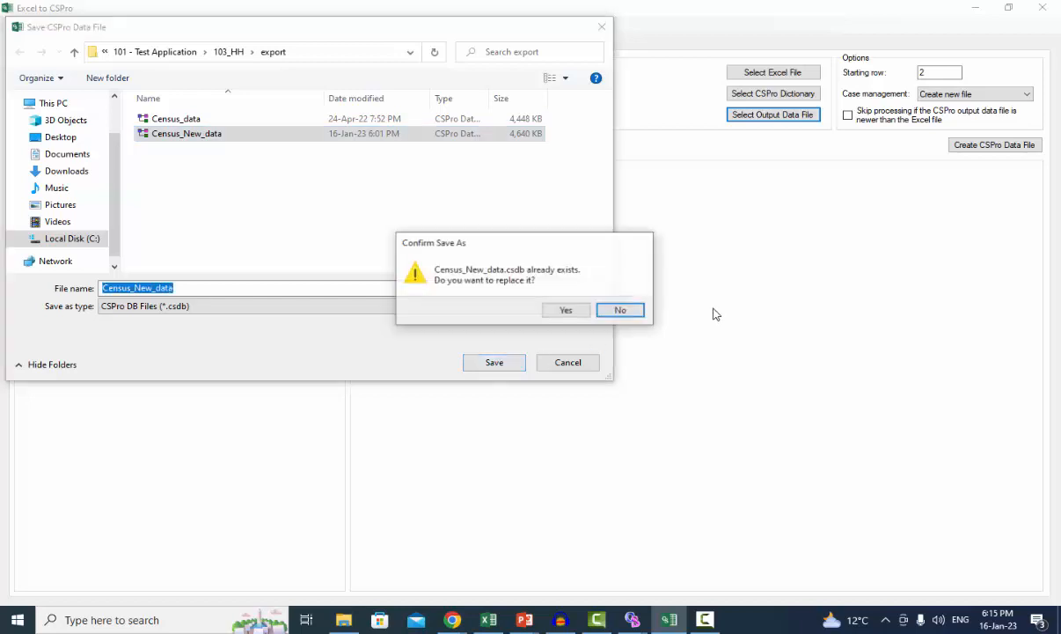
click(564, 312)
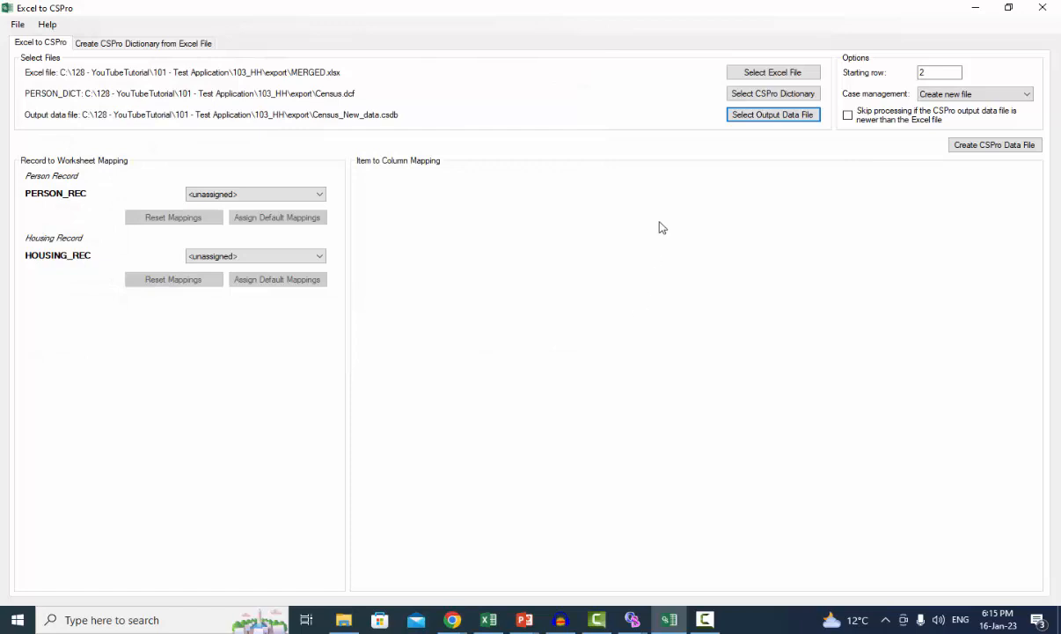
Step: Map PERSON_REC to the PERSON worksheet and assign the default column mappings to its items
click(286, 198)
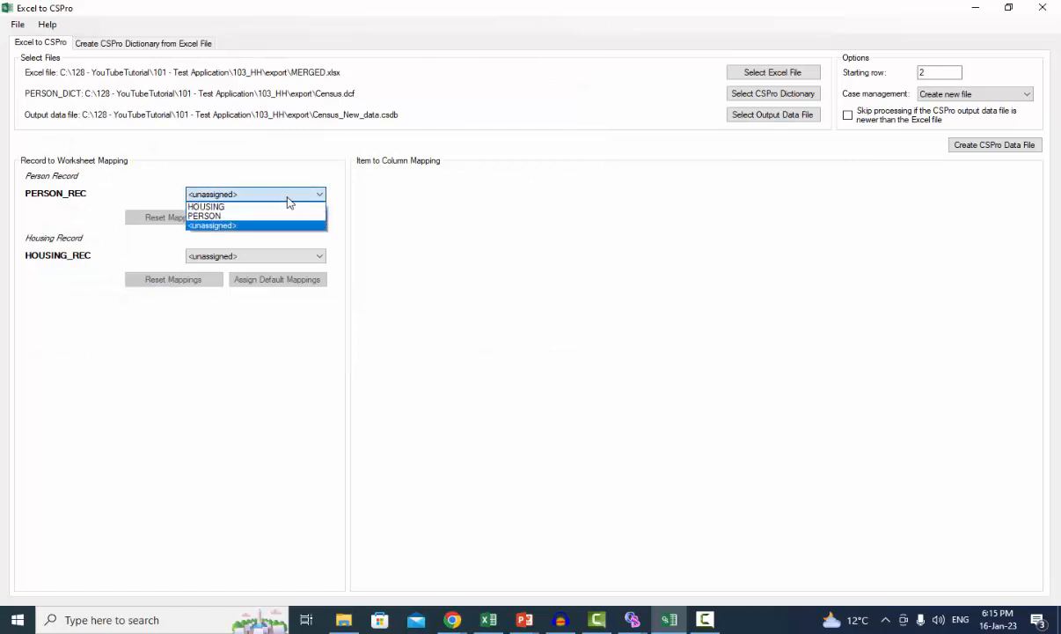
click(235, 220)
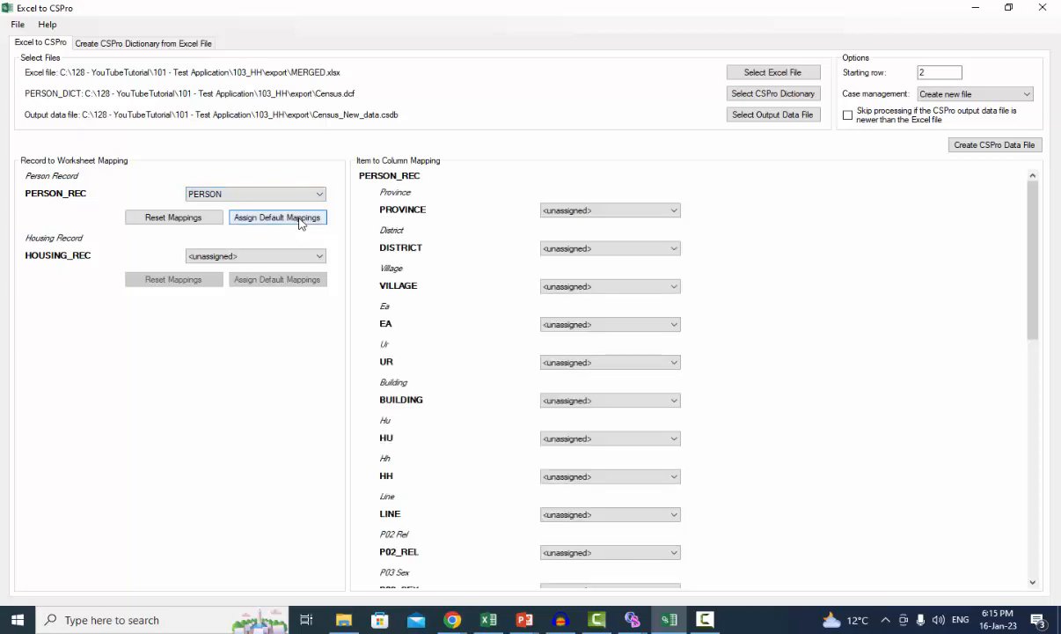
click(300, 223)
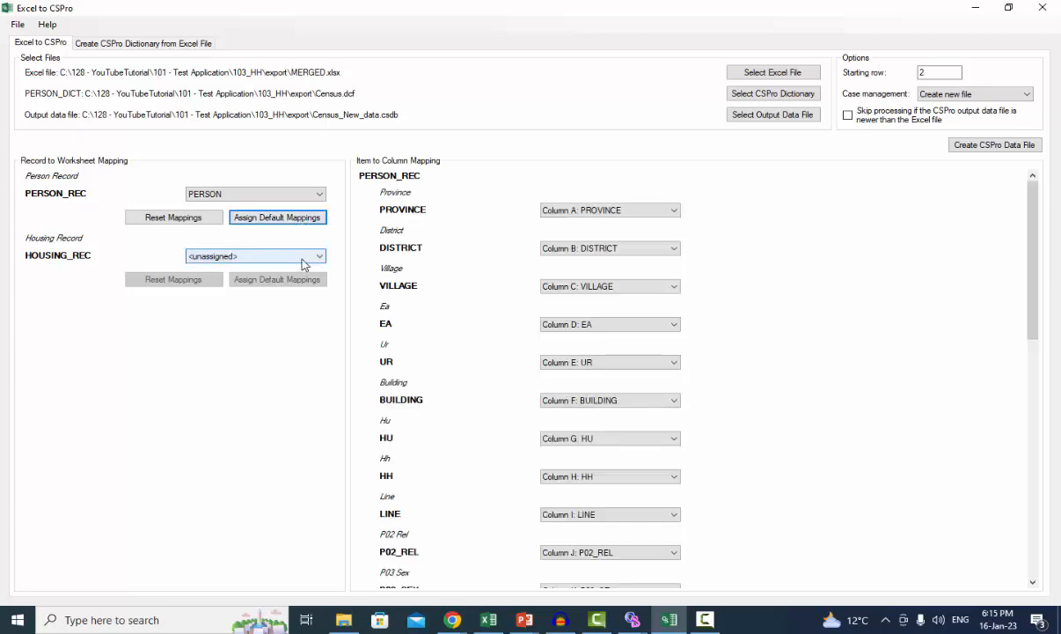
Step: Map HOUSING_REC to the HOUSING worksheet and assign the default column mappings to its items
click(302, 259)
click(263, 275)
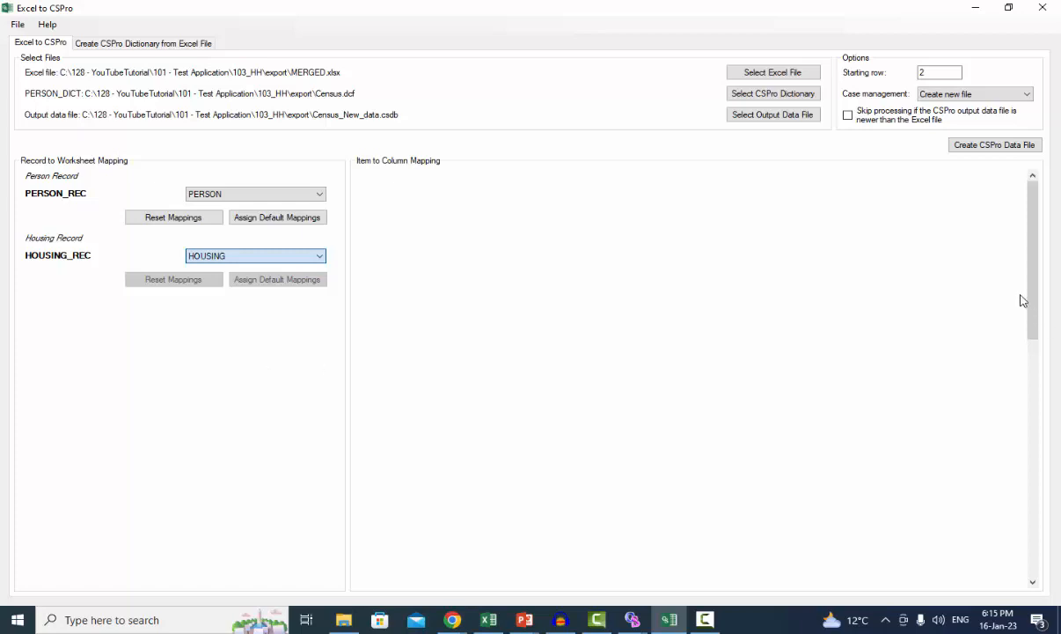
scroll(1026, 390, down, 5)
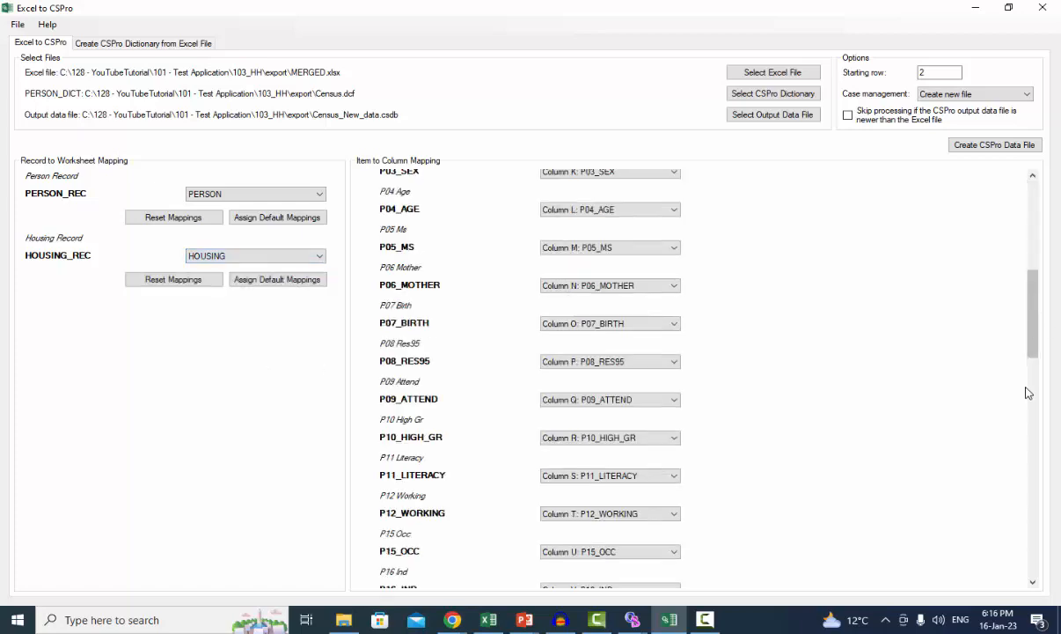
scroll(773, 391, down, 5)
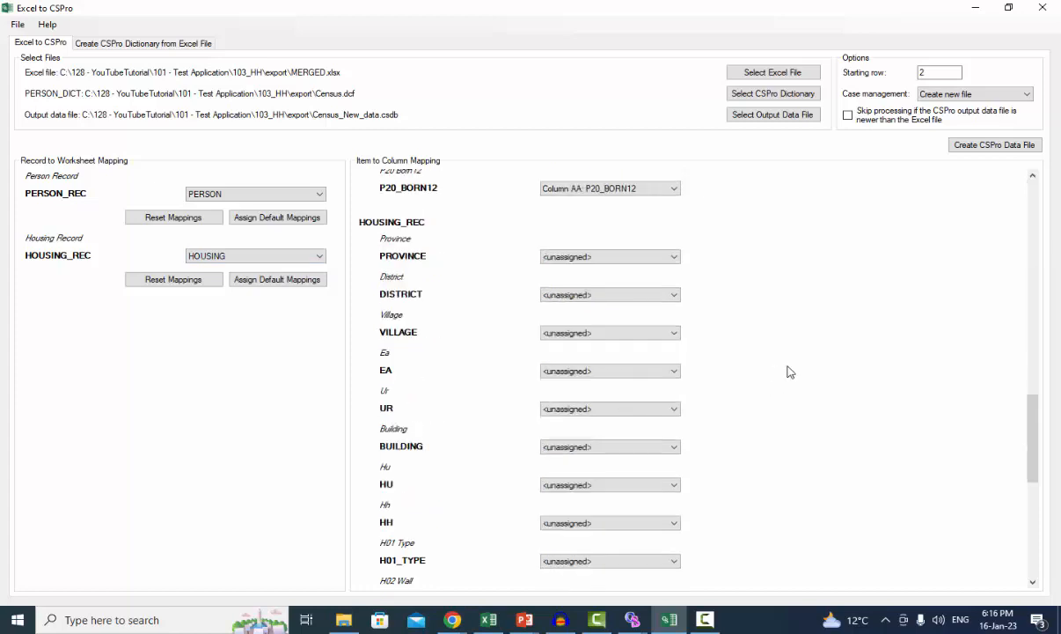
click(1034, 175)
click(1033, 175)
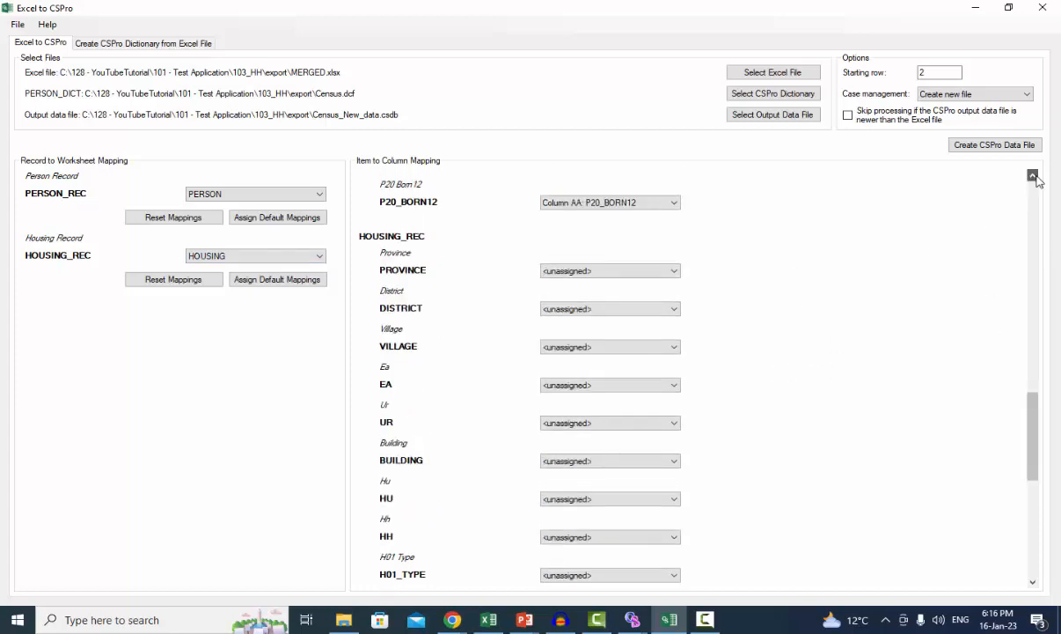
click(1033, 176)
click(1033, 176)
click(1034, 175)
click(1033, 175)
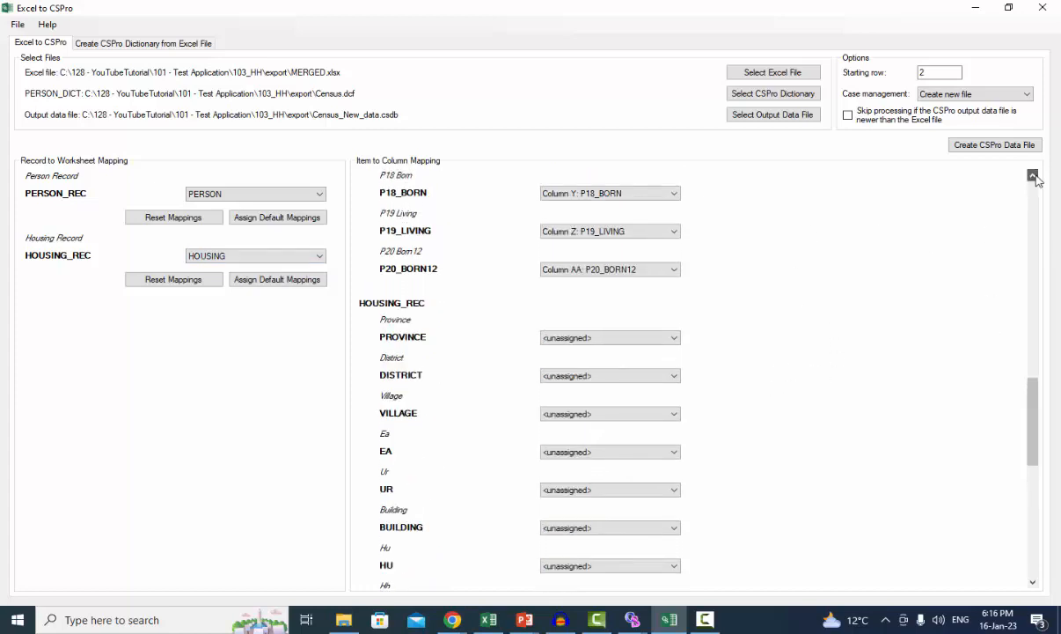
click(1033, 175)
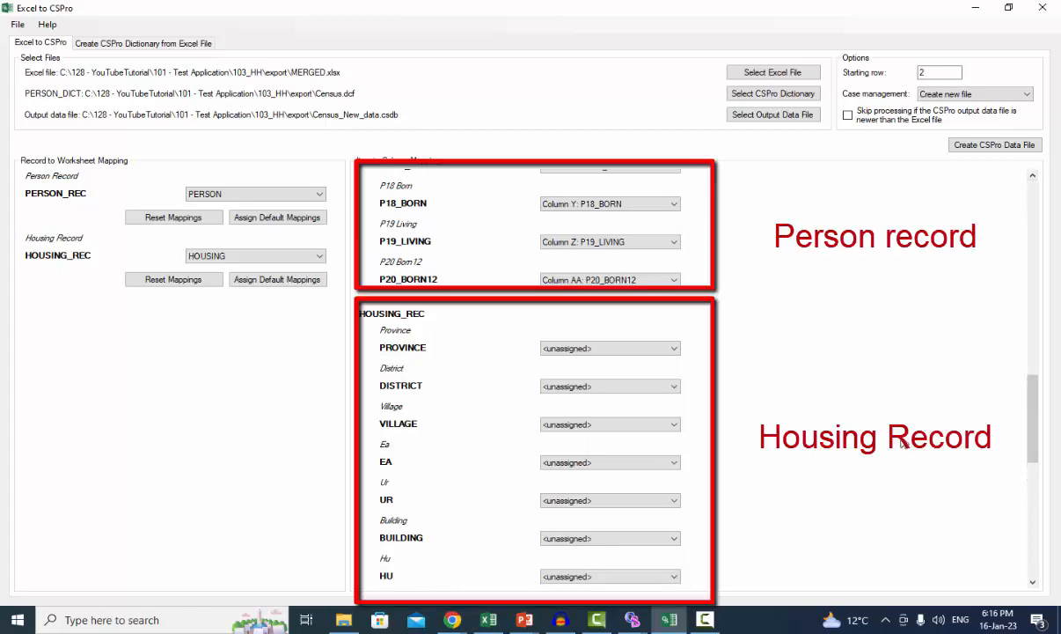
click(275, 279)
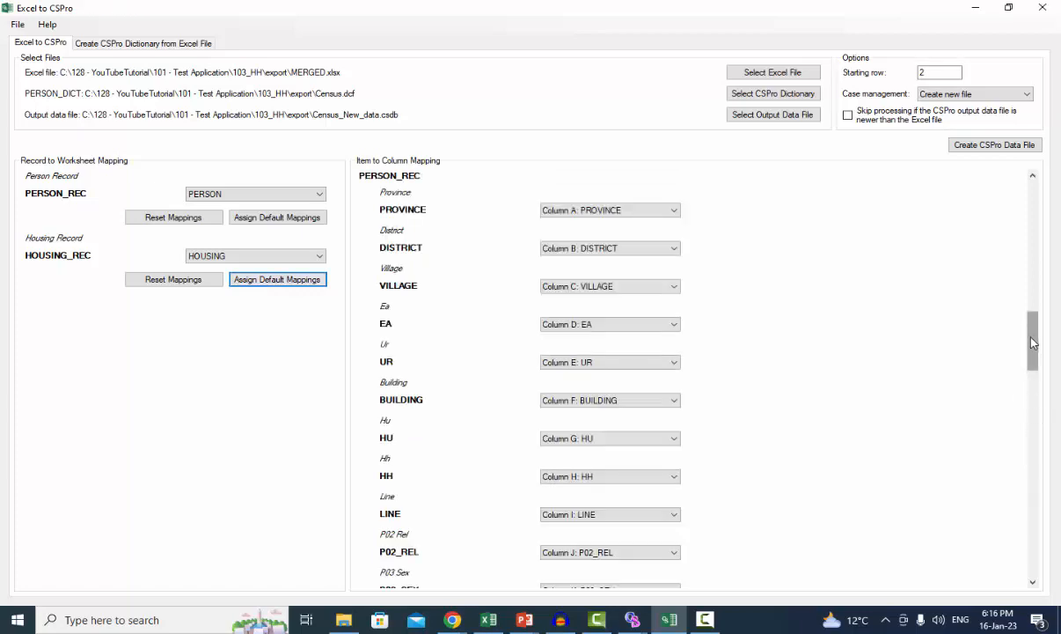
Step: Check the item mappings down to H13_PERSONS and create the CSPro data file
drag(1034, 343, 1013, 590)
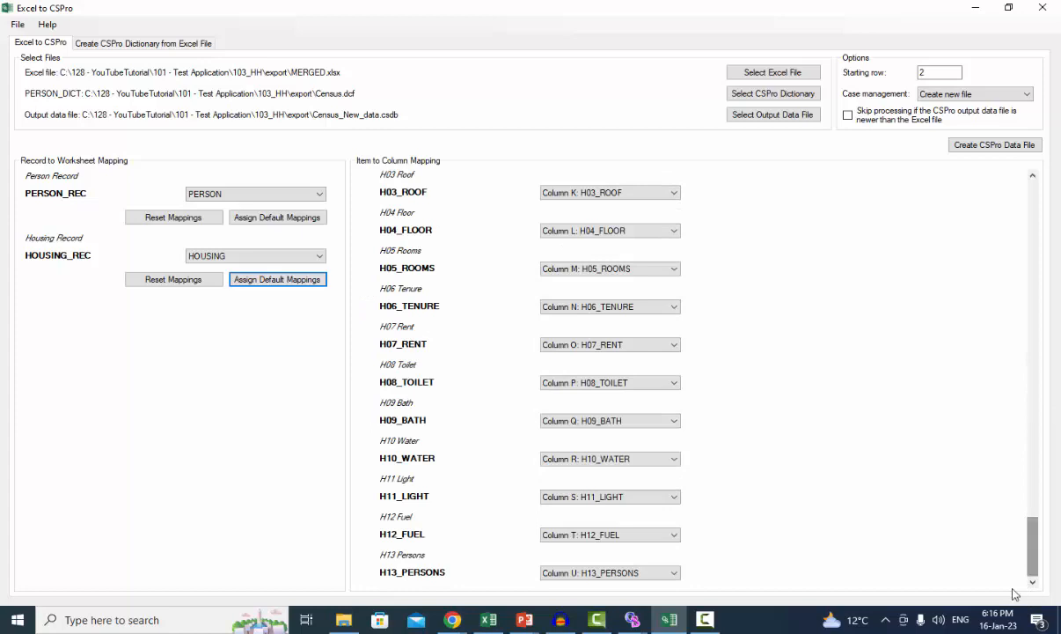
click(1001, 154)
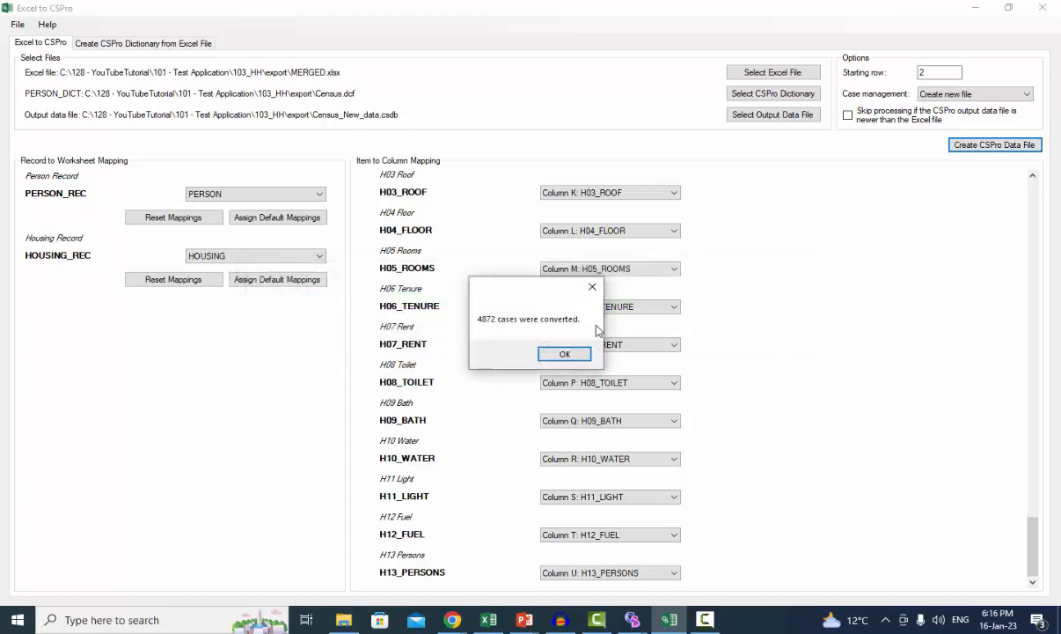
click(566, 356)
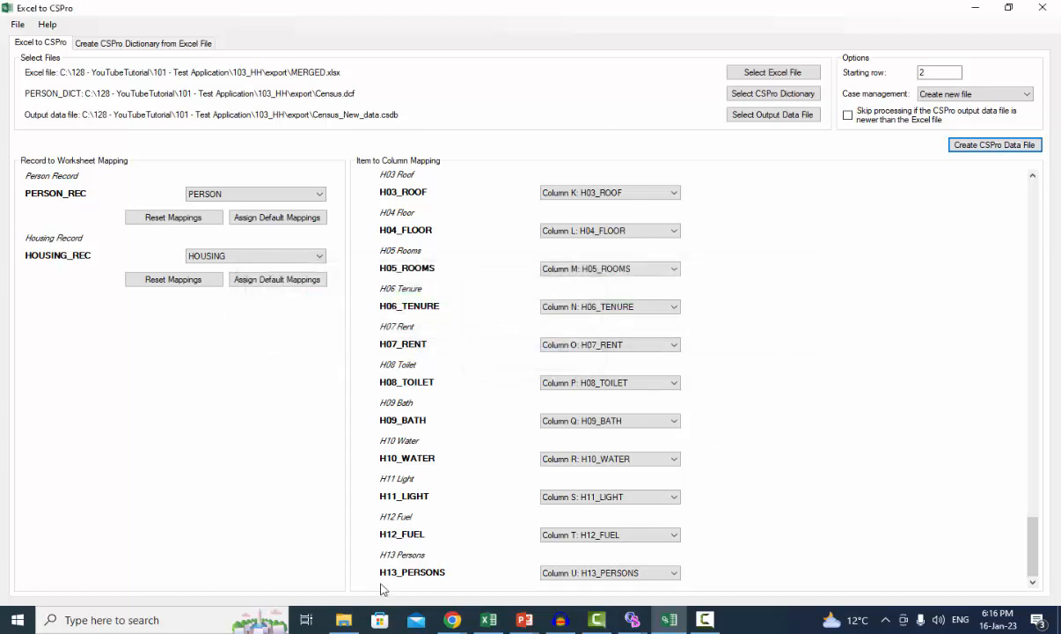
Step: Open Census_New_data from the export folder in CSPro Data Viewer and examine the person and housing records case by case, starting from the first
click(343, 620)
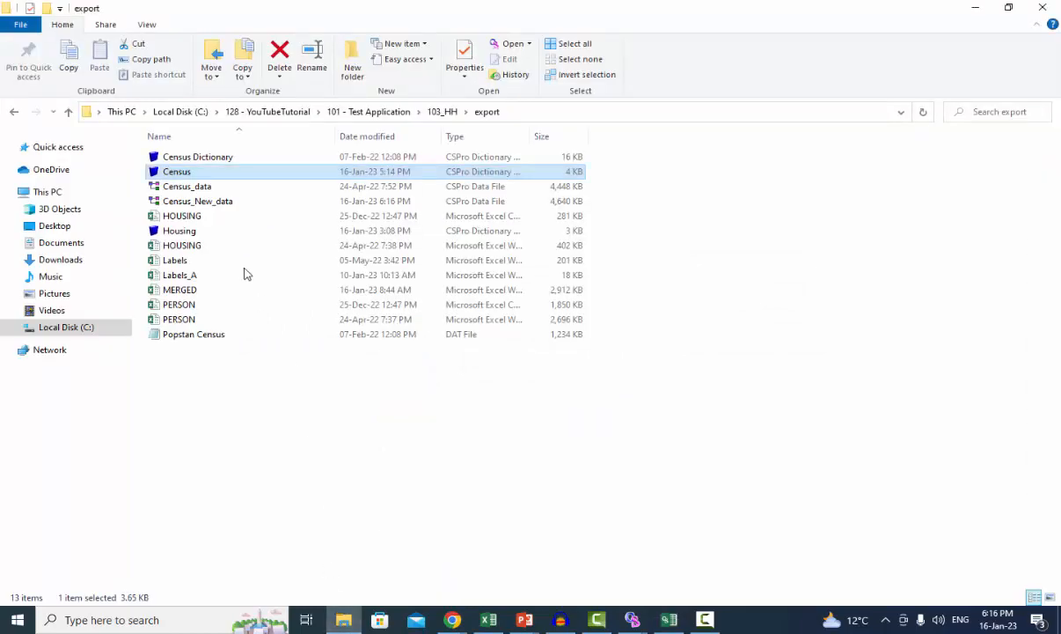
double_click(197, 203)
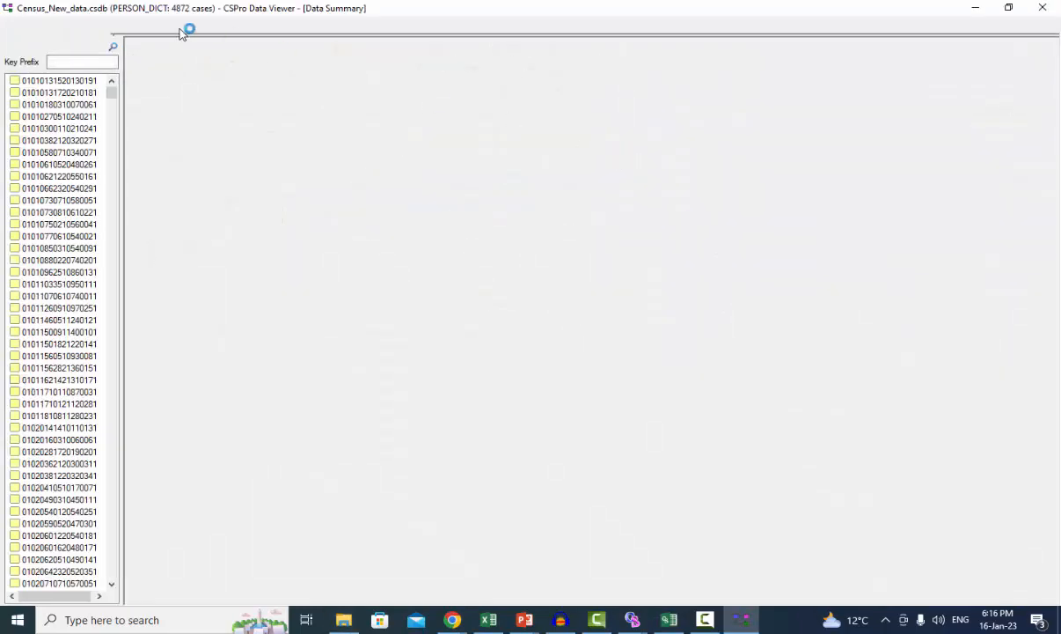
click(78, 82)
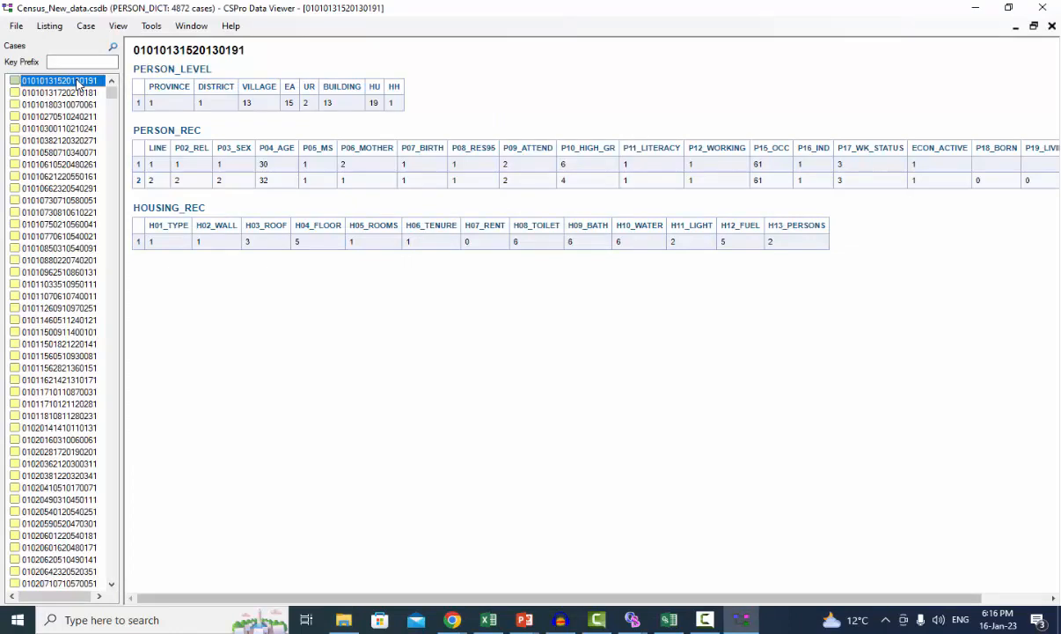
key(Down)
key(Down)
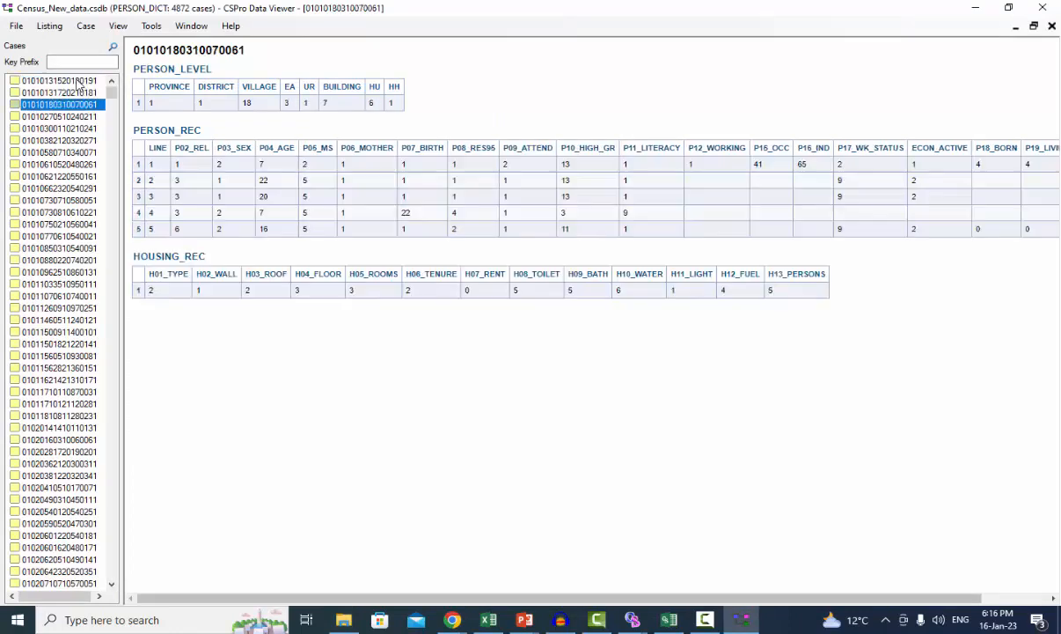
key(Down)
key(Down)
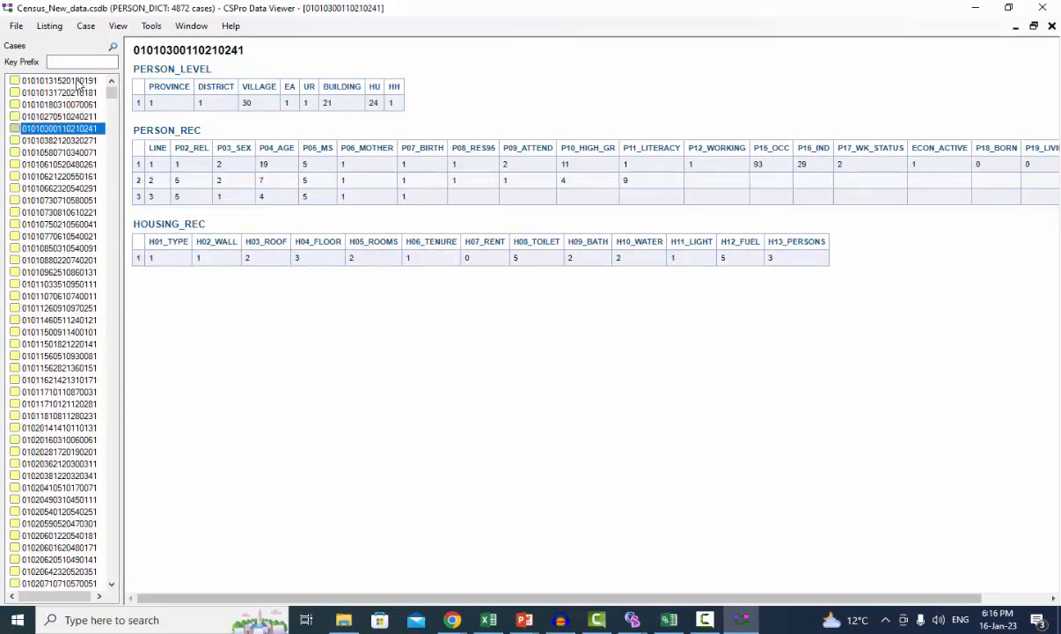
key(Down)
key(Down)
key(Down)
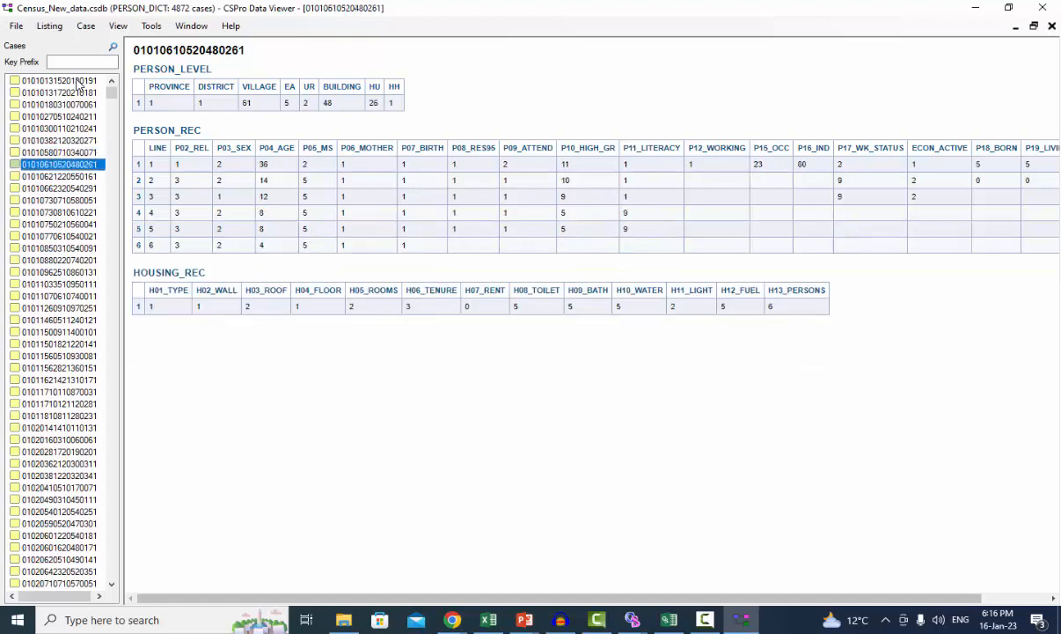
key(Down)
key(Down)
key(Down)
key(Down)
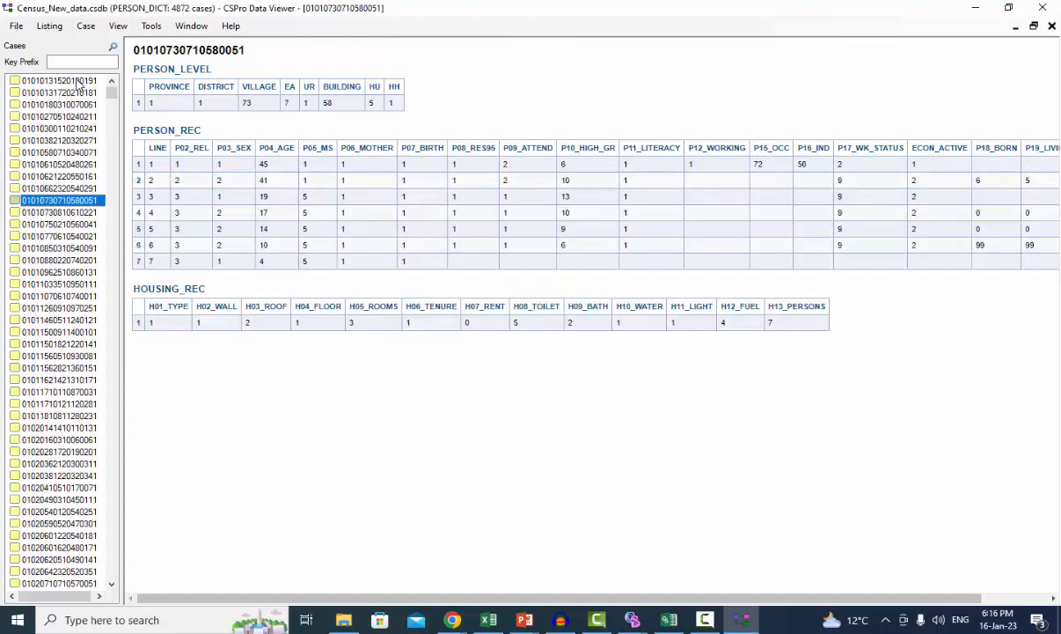
key(Down)
key(Down)
key(Down)
key(Down)
key(Down)
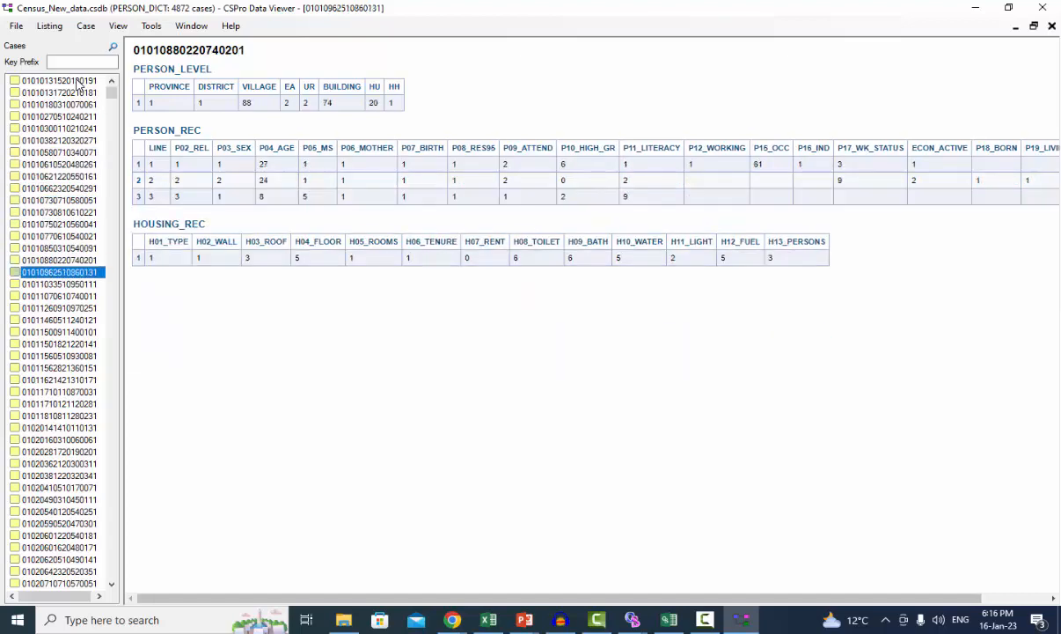
key(Down)
key(Down)
key(Down)
key(Down)
key(Down)
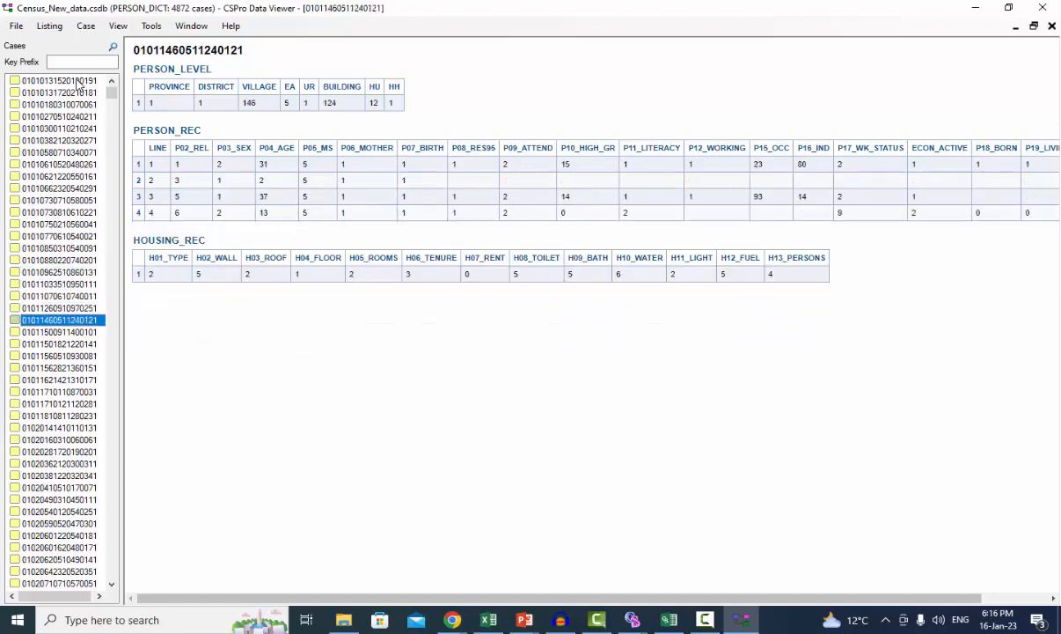
key(Down)
key(Down)
key(Down)
key(Down)
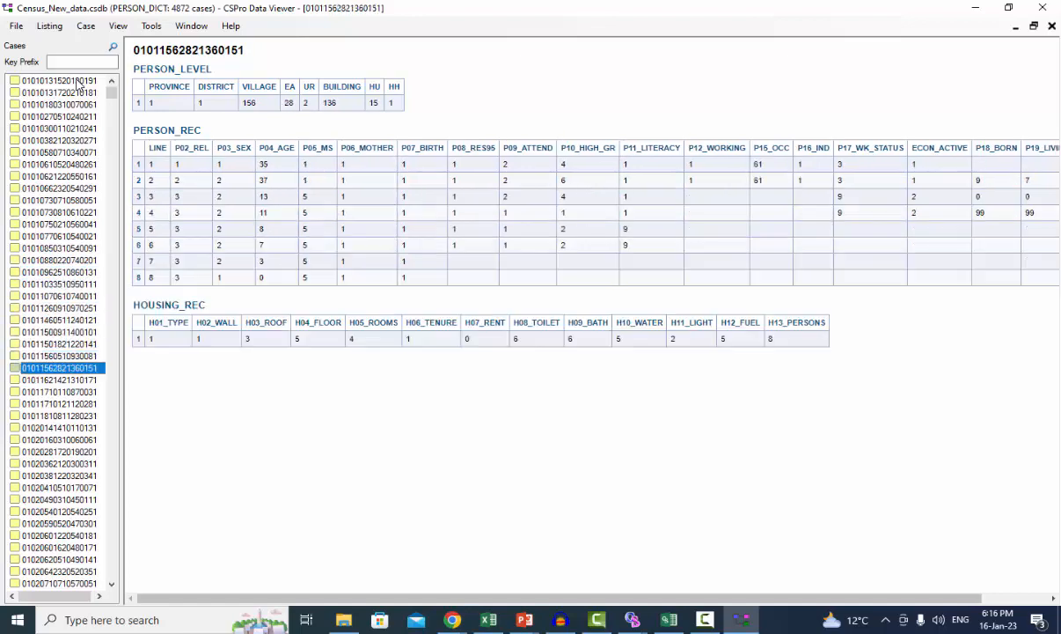
key(Down)
key(Down)
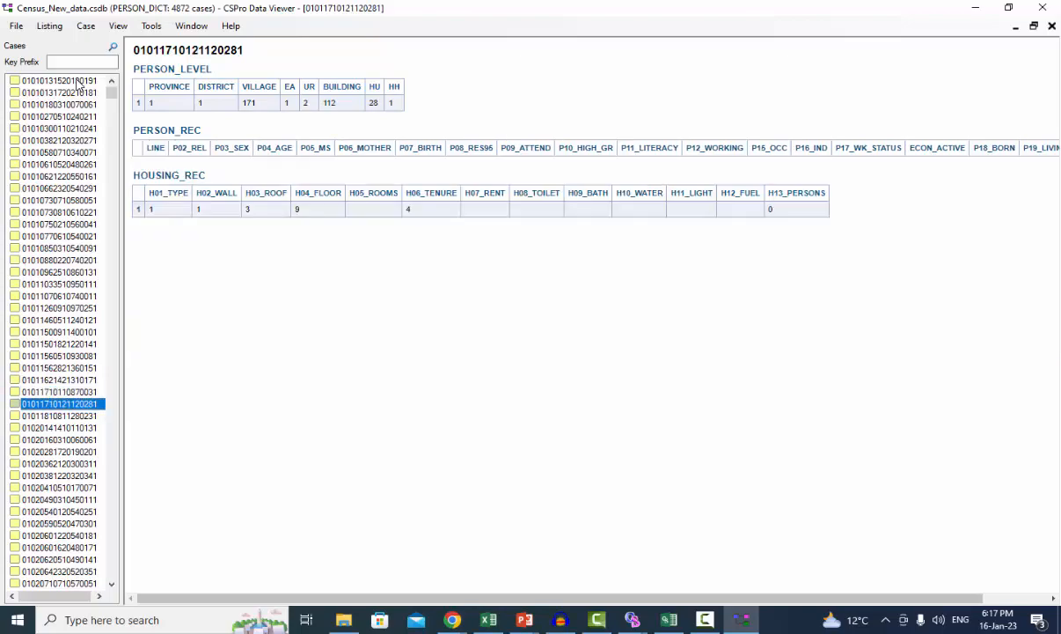